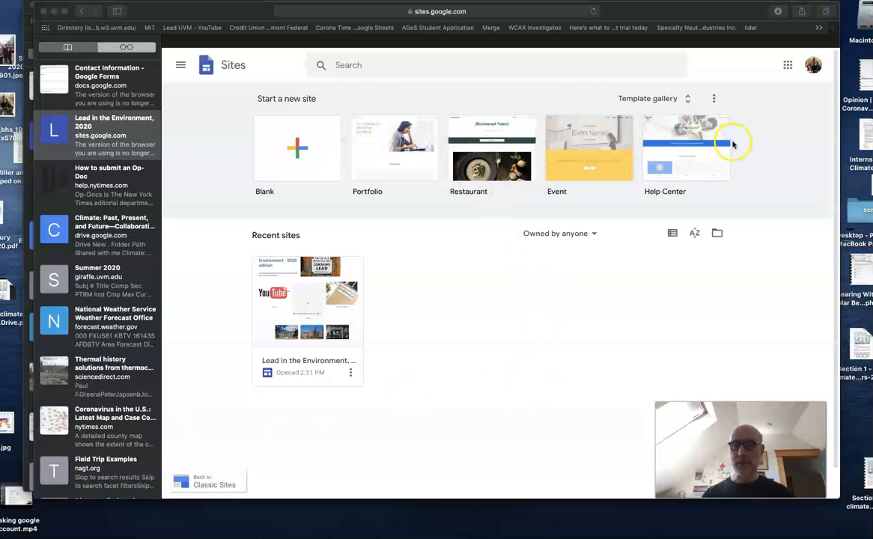
Step: Create a site from the Portfolio template and set its site name to the owner's first name followed by "'s page"
click(392, 151)
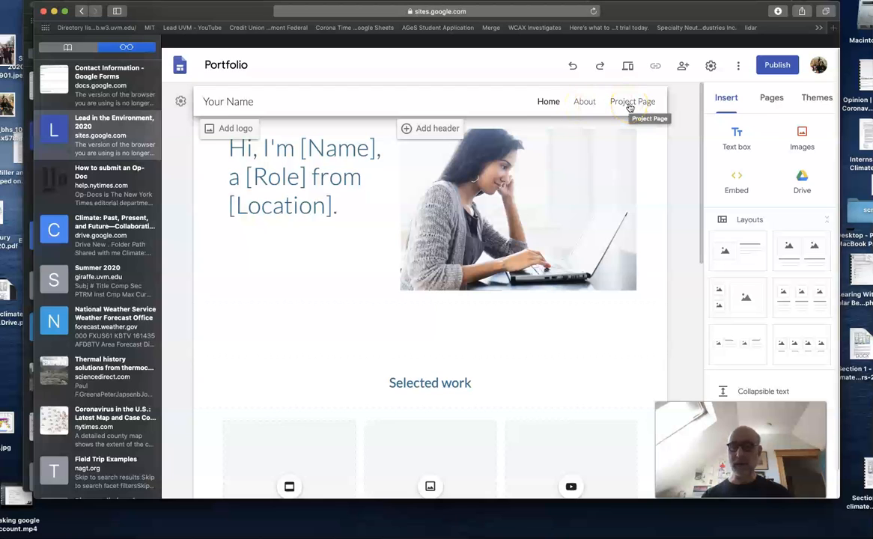
click(225, 103)
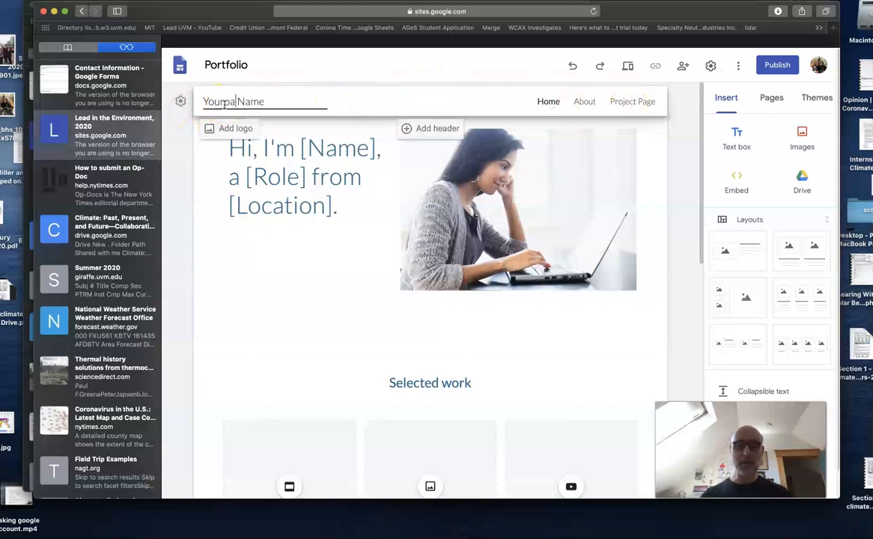
text(paul)
double_click(224, 105)
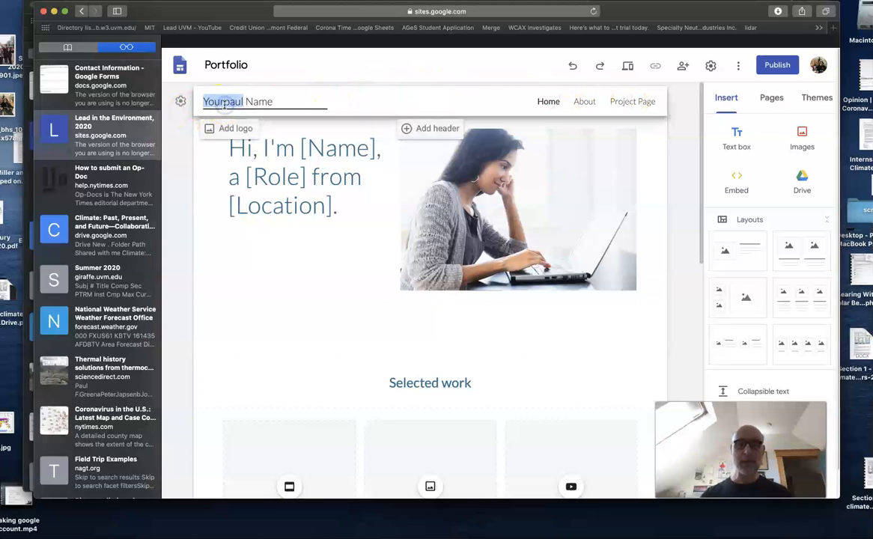
triple_click(225, 105)
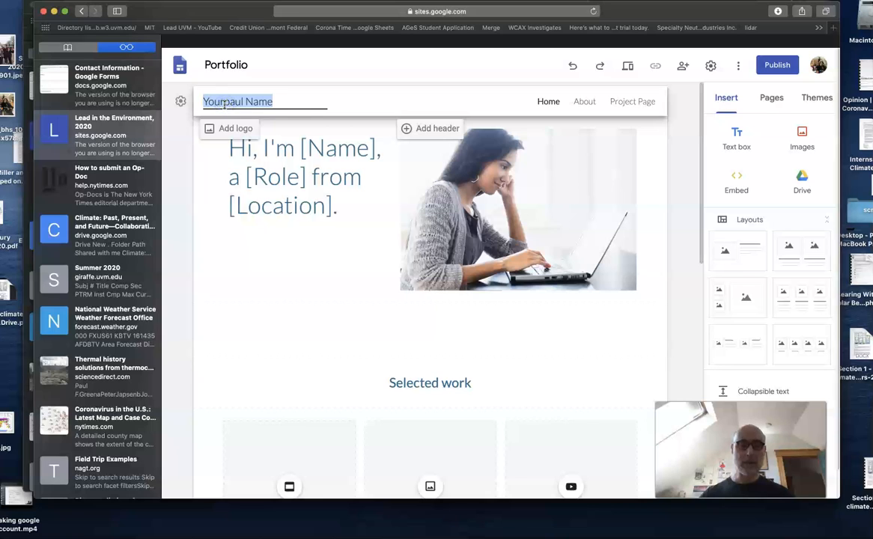
text(pau)
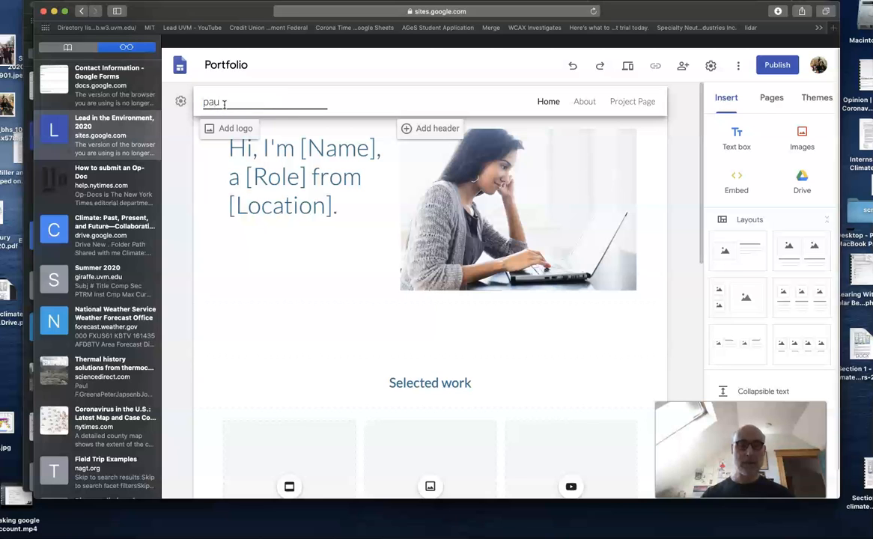
text(l)
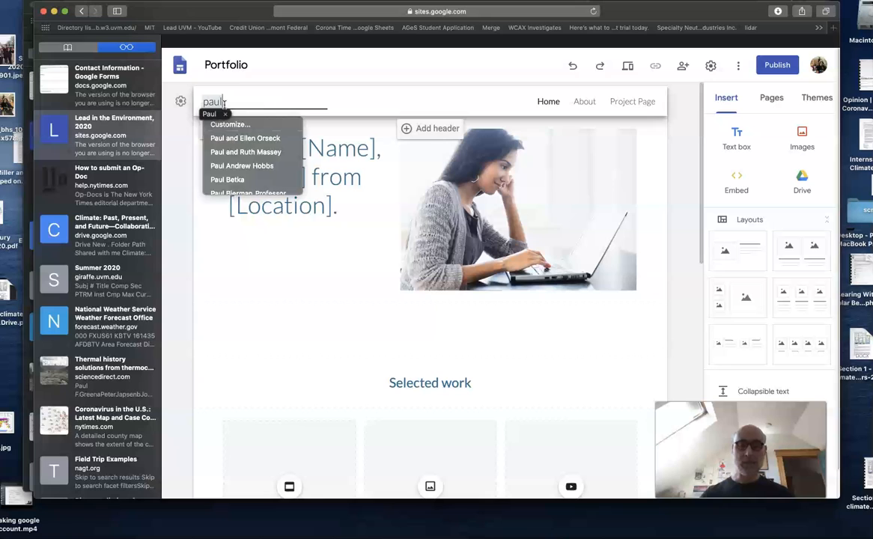
text('s page)
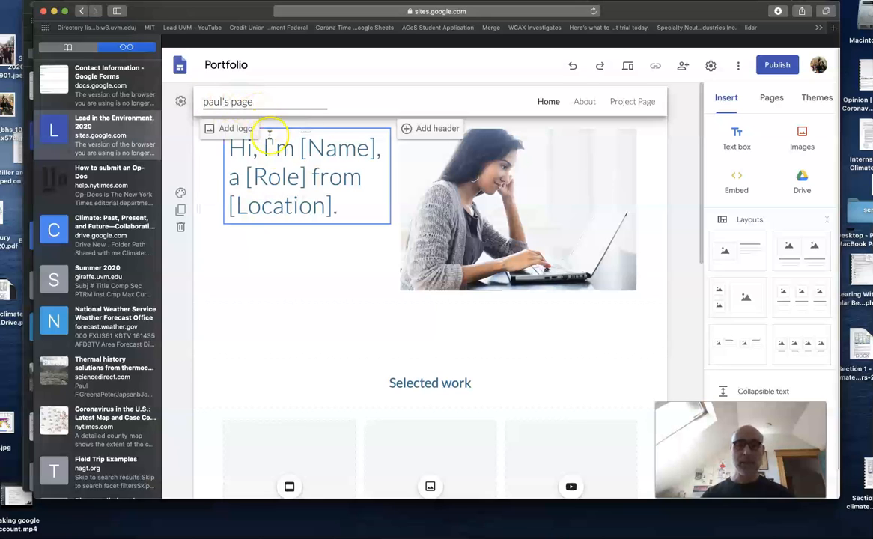
Step: In the home page greeting, replace the [Name] placeholder with the owner's first name and remove the "a [Role]" phrase
double_click(318, 147)
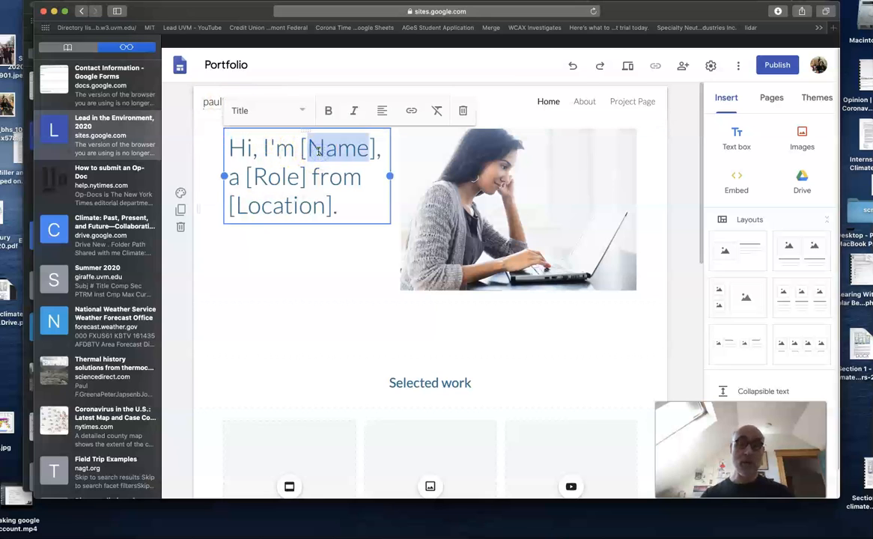
key(BackSpace)
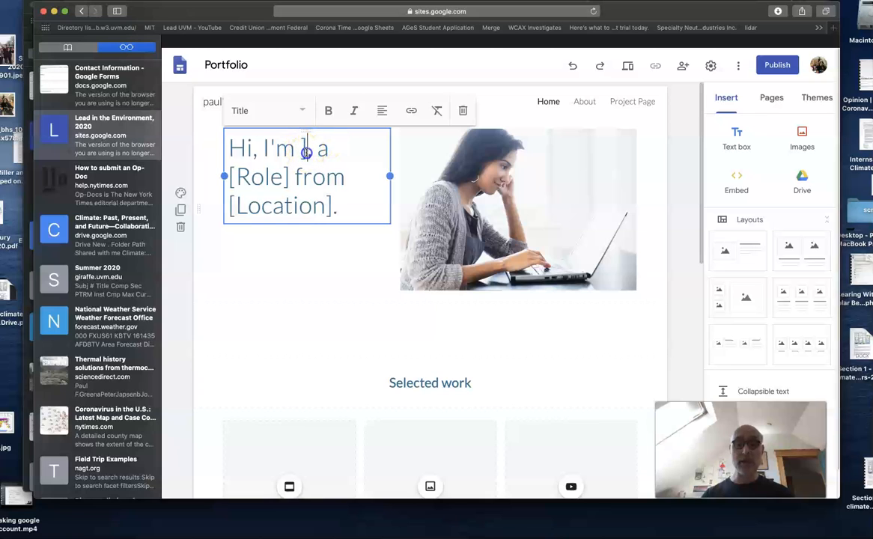
key(Delete)
text(Paul)
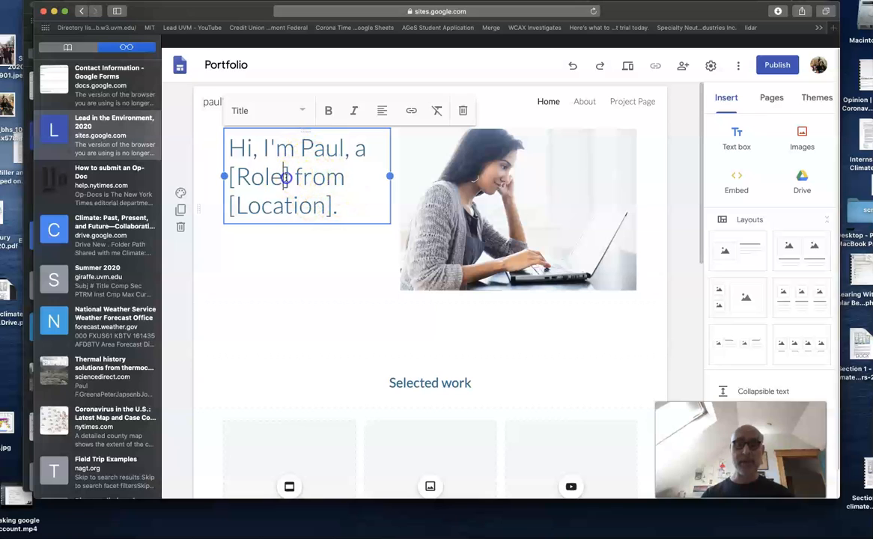
drag(284, 178, 354, 159)
key(BackSpace)
key(Delete)
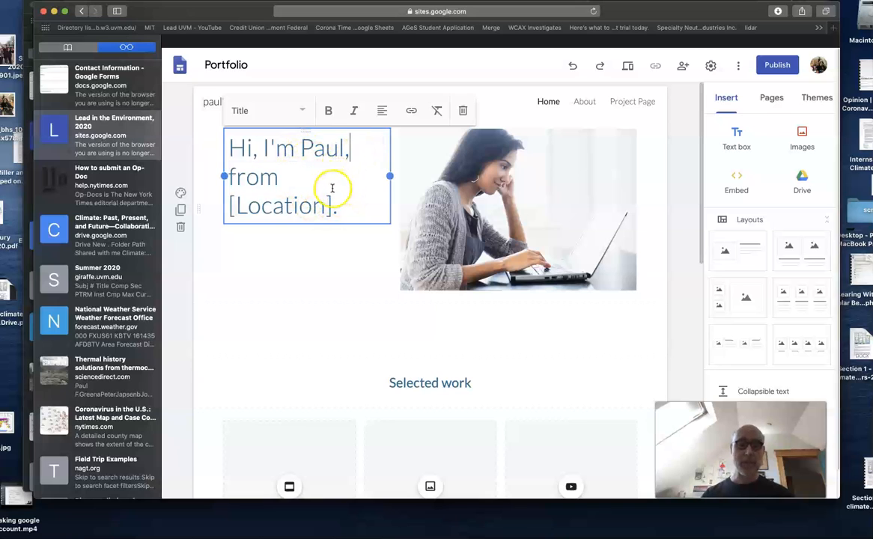
Step: Replace the [Location] placeholder in the greeting with "Vermont", removing its brackets and keeping the final period
drag(324, 205, 227, 203)
key(BackSpace)
key(BackSpace)
text(m V)
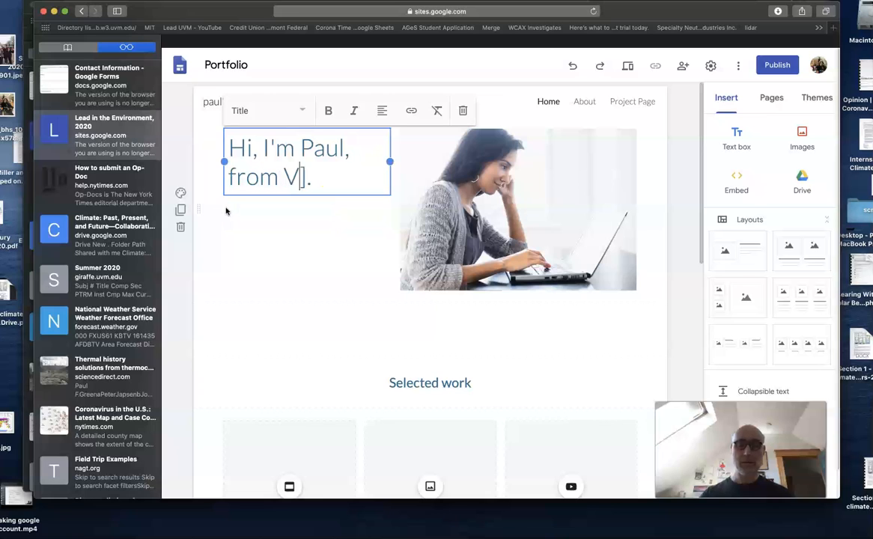
text(ermont)
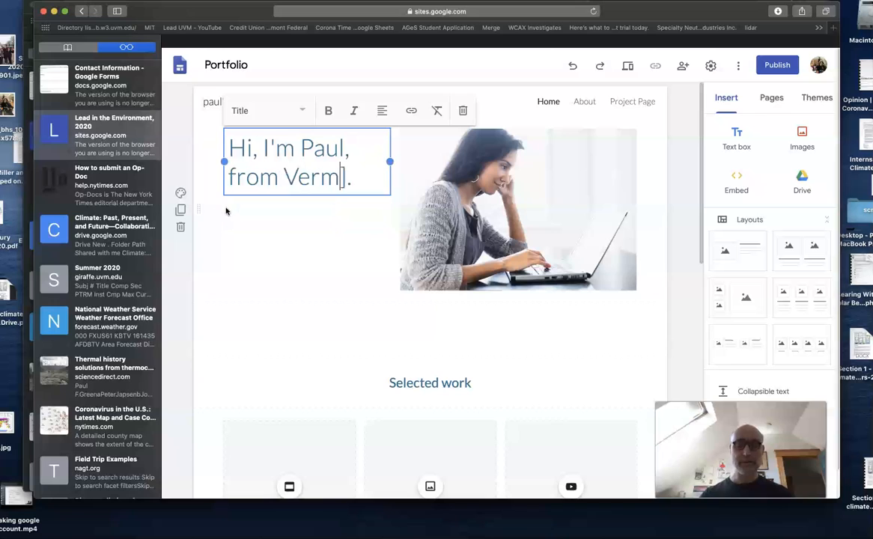
click(320, 203)
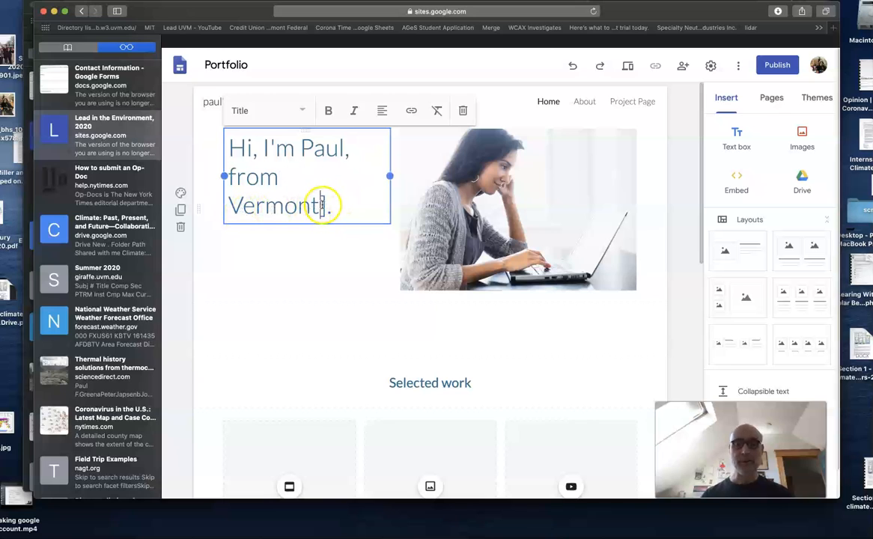
key(BackSpace)
key(BackSpace)
text(.)
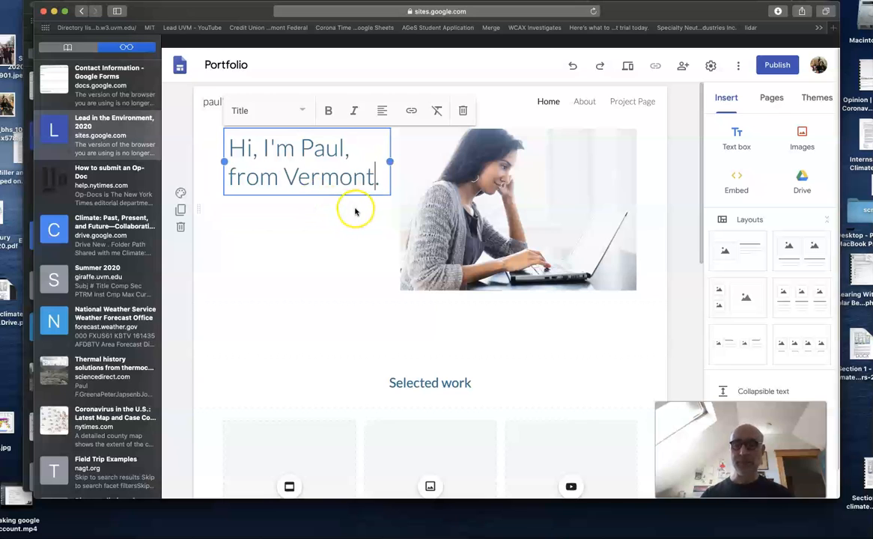
Step: Publish the site to the web under an address made of the owner's first name followed by "slead"
click(774, 69)
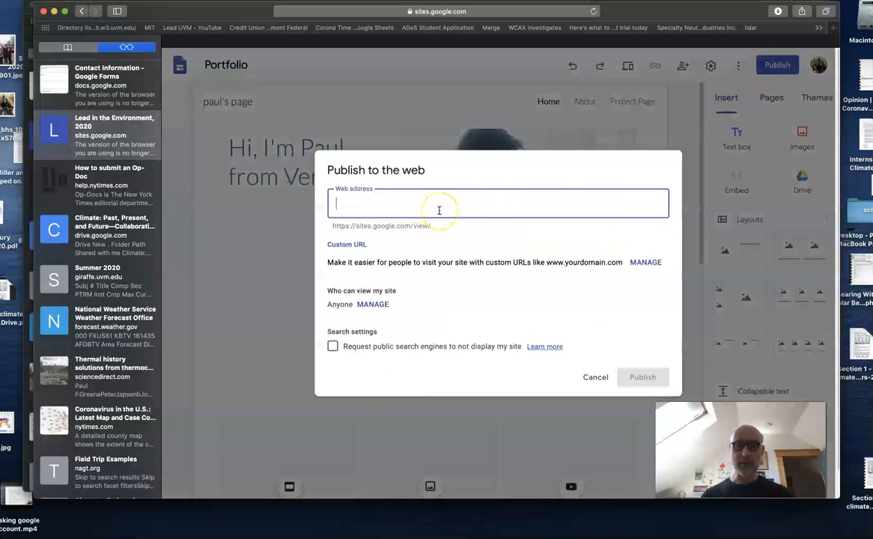
text(pau)
text(ls)
text(b)
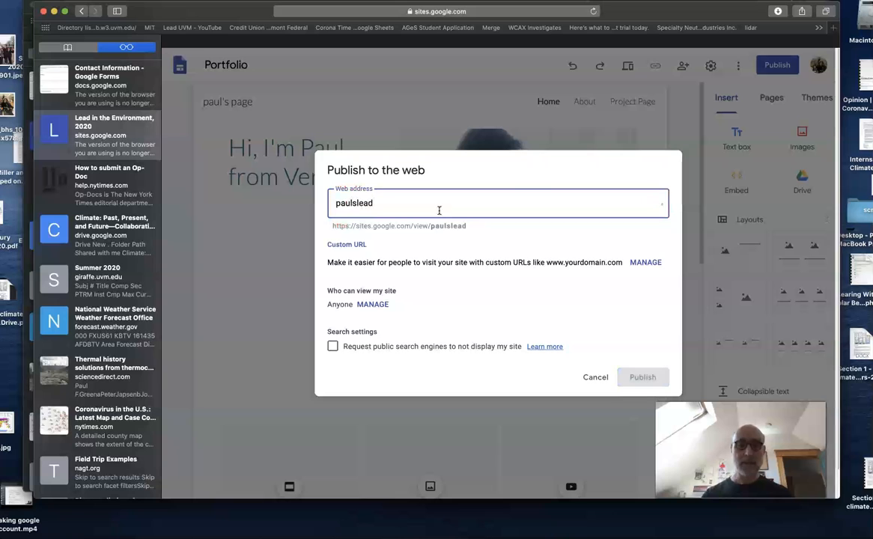
click(640, 375)
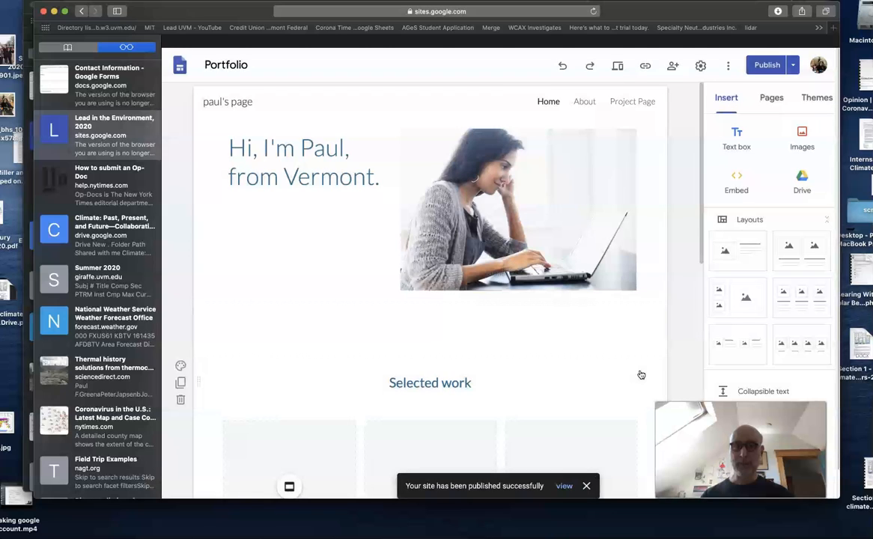
Step: Rename the site document by adding the owner's first name with an "s" in front of "Portfolio"
click(238, 63)
click(204, 65)
text(pauls)
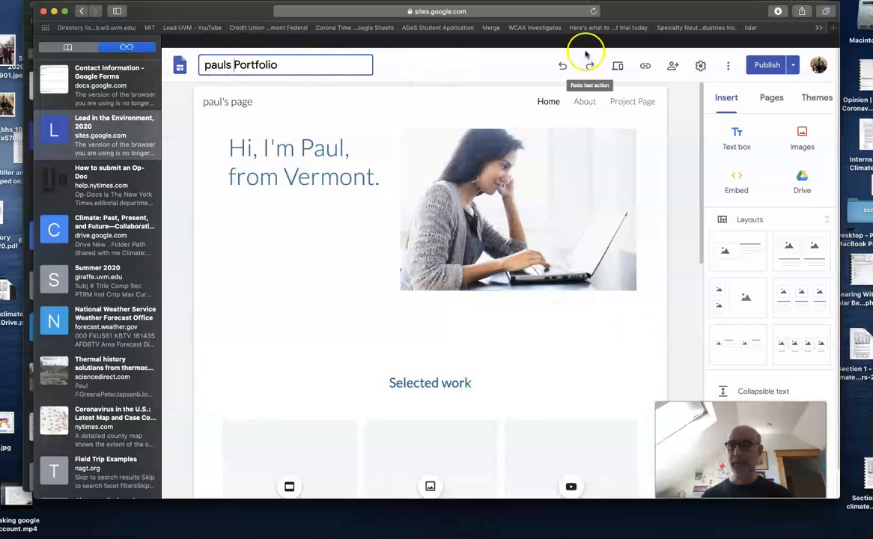
click(764, 67)
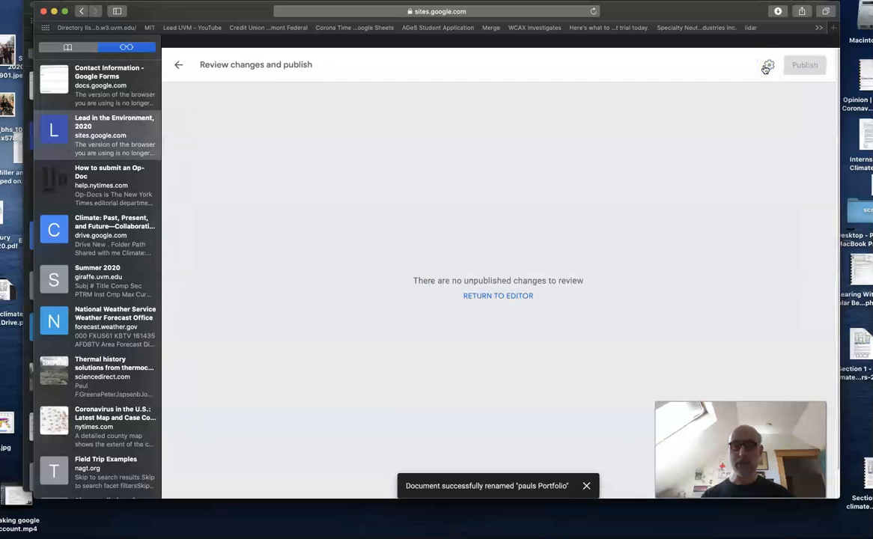
click(179, 68)
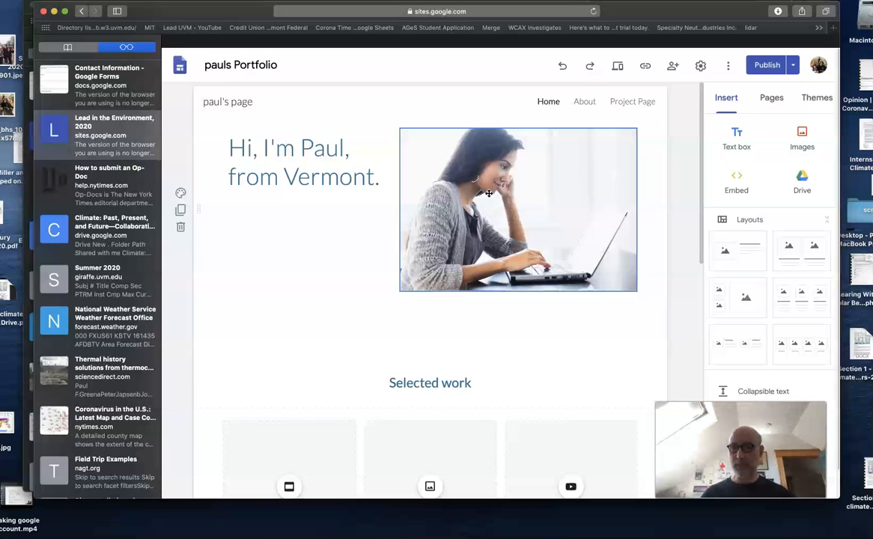
Step: Delete the stock photo of the woman at the laptop and upload the masked selfie from the computer
click(488, 193)
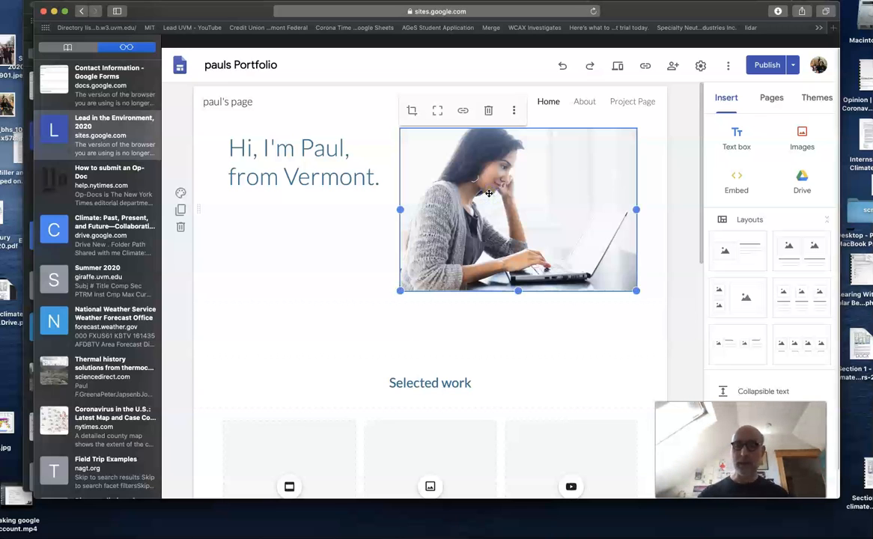
click(488, 110)
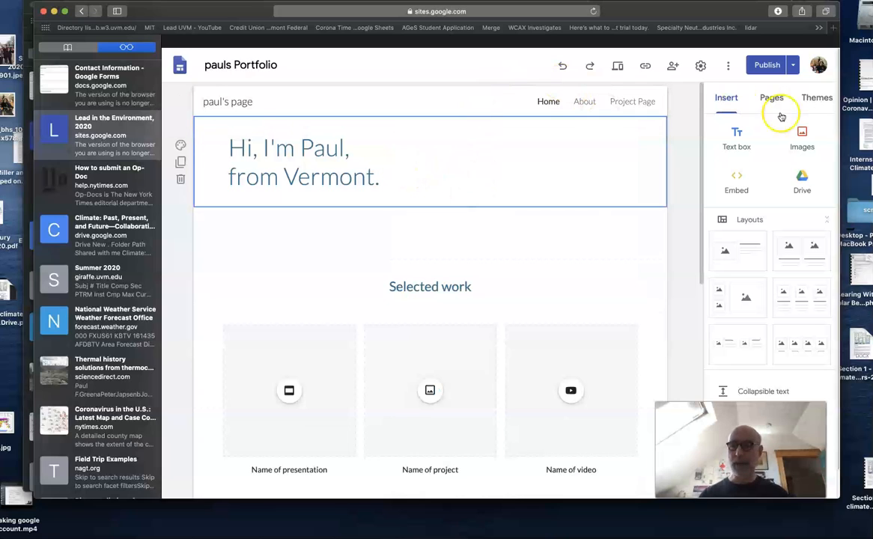
click(803, 139)
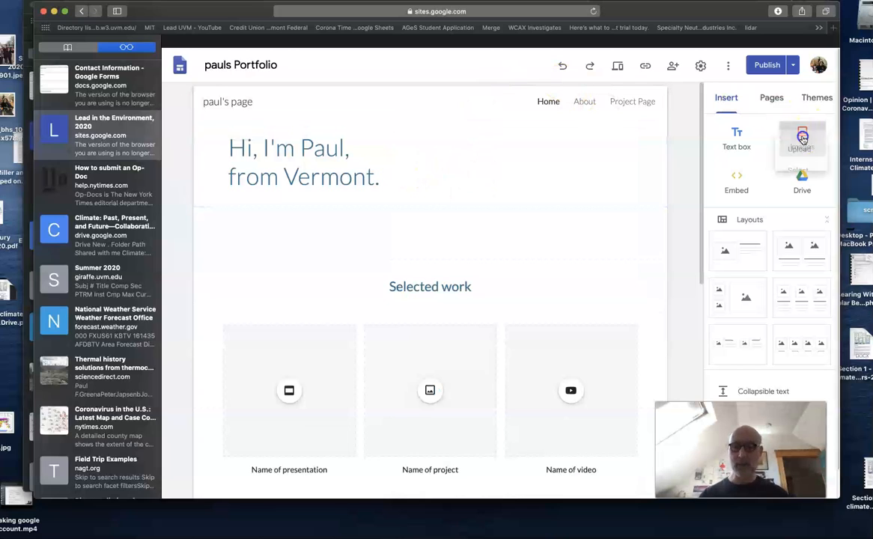
click(786, 181)
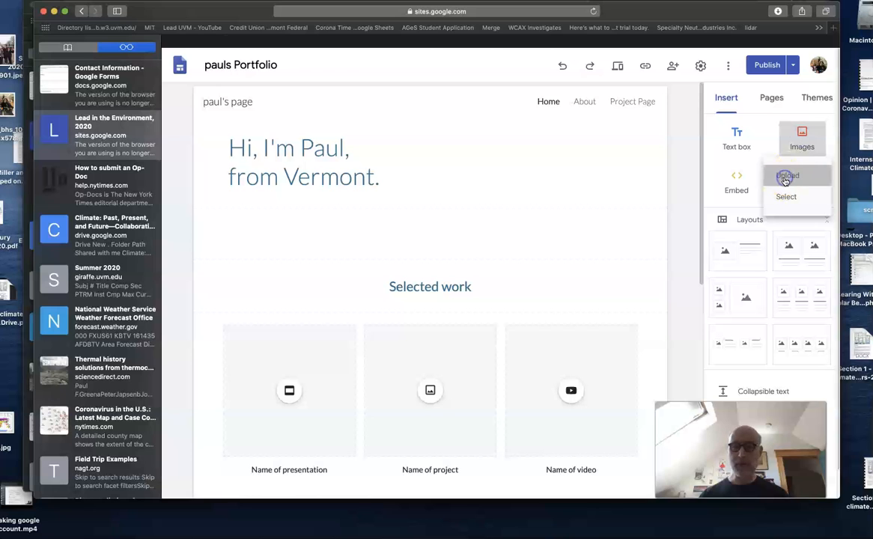
double_click(429, 95)
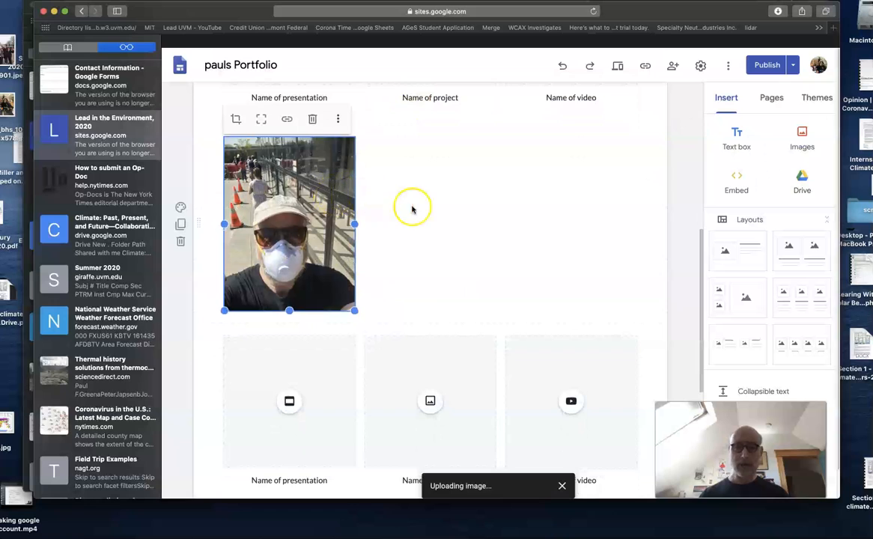
Step: Move the uploaded selfie up beside the greeting text and publish the updated home page
scroll(409, 207, up, 3)
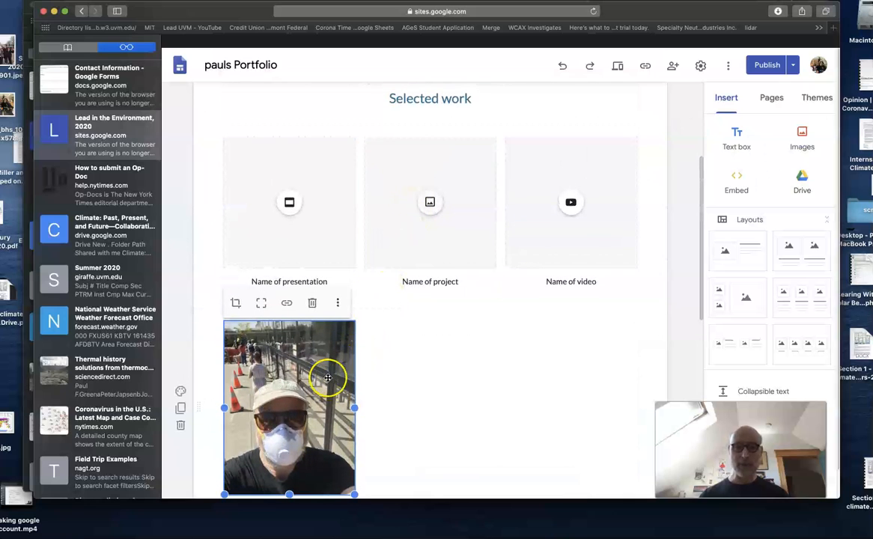
drag(327, 372, 364, 105)
scroll(420, 247, up, 2)
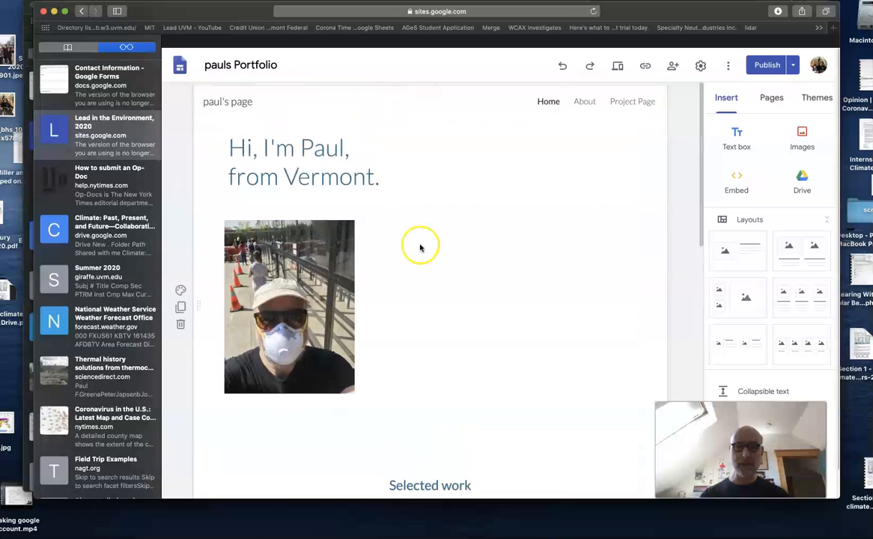
drag(337, 251, 498, 163)
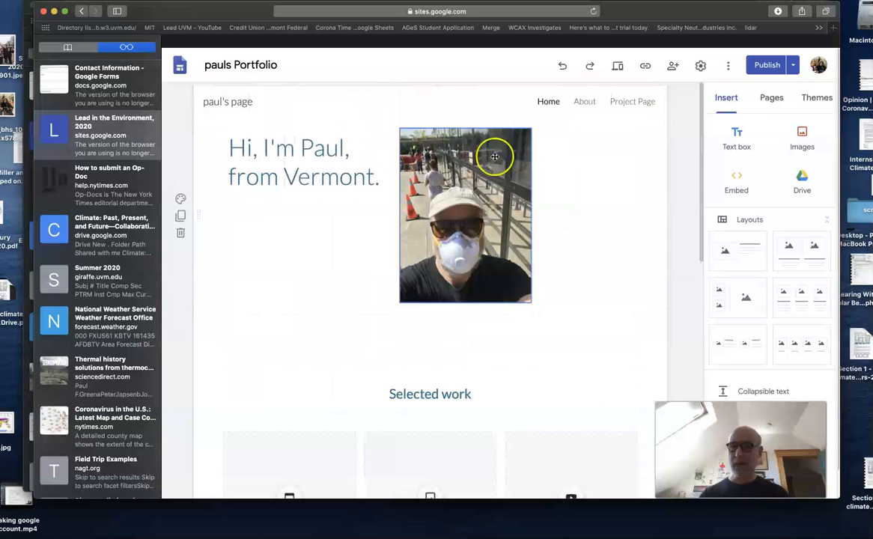
click(763, 65)
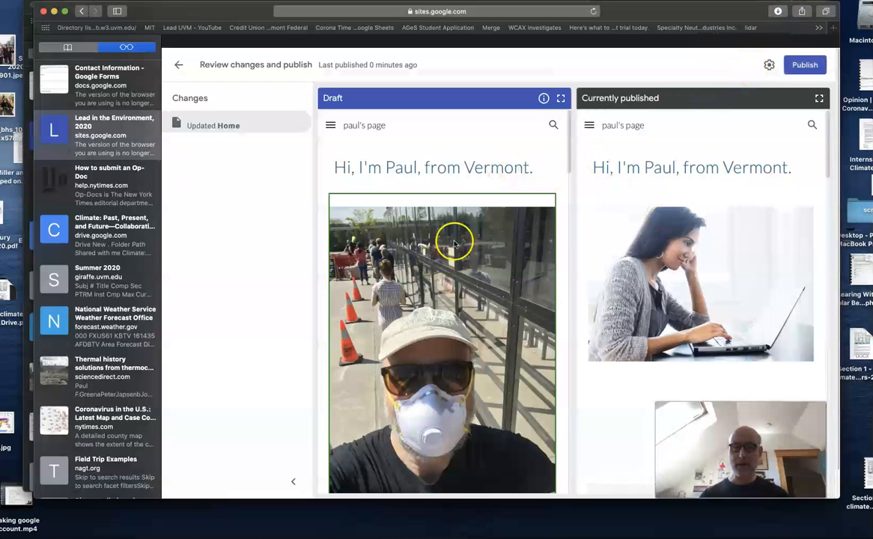
click(805, 64)
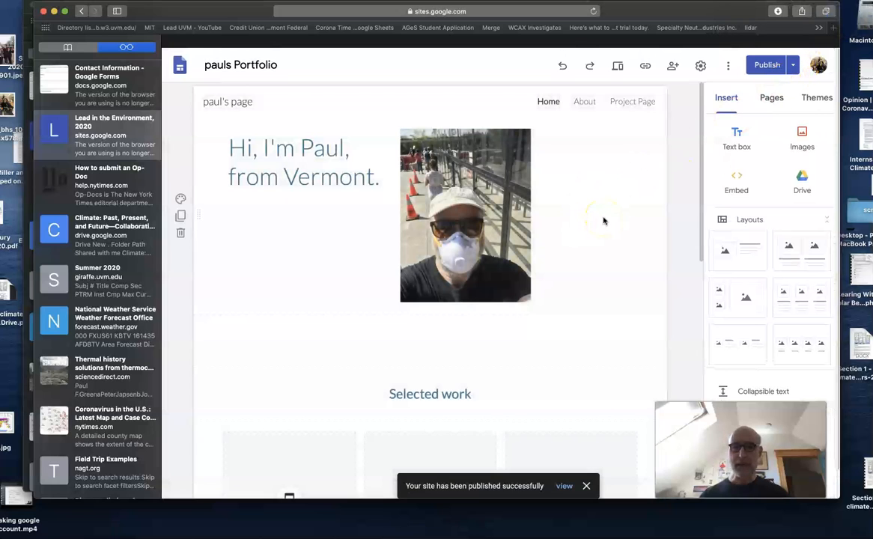
Step: Replace the first "Name of project" caption under Selected work with "About" and the owner's first name
scroll(604, 220, down, 5)
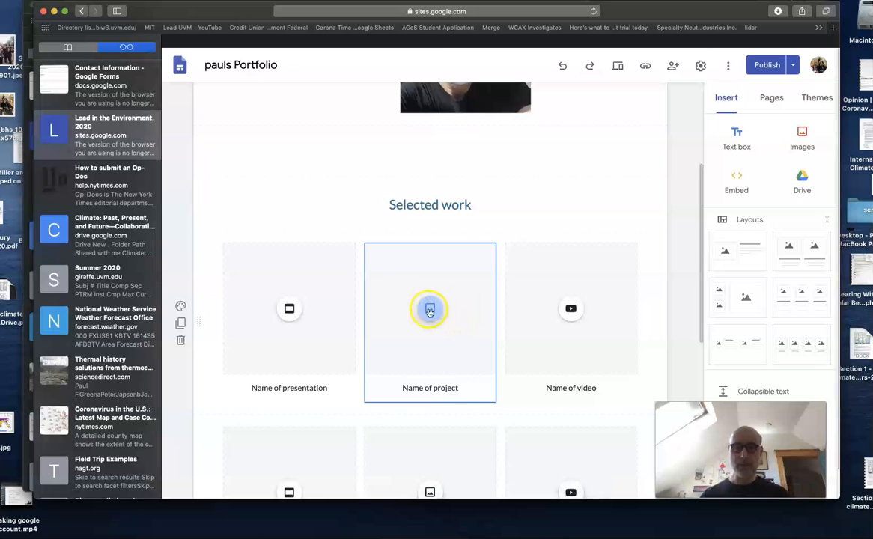
click(424, 389)
triple_click(424, 389)
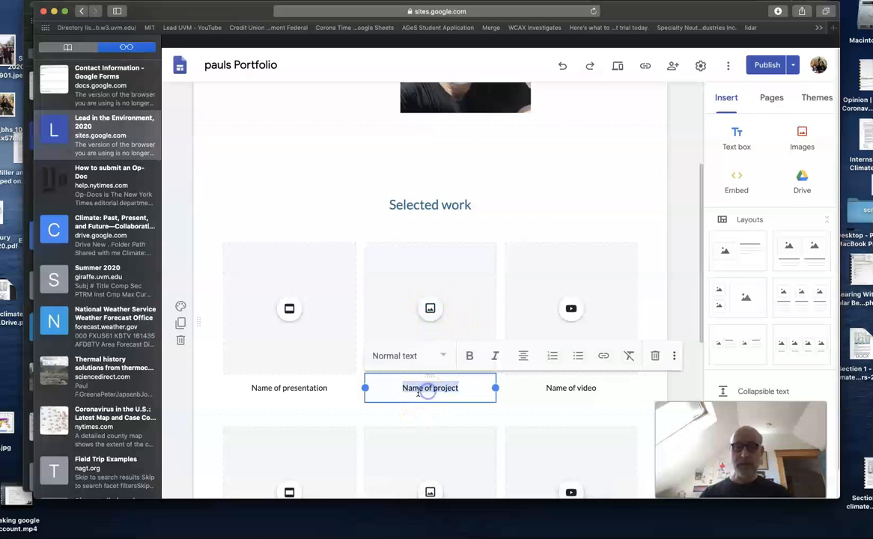
text(About Paul)
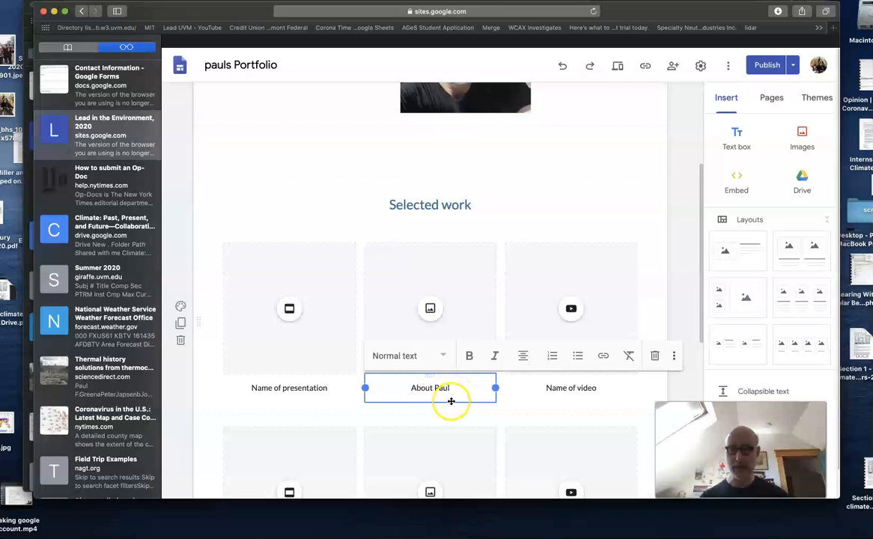
click(437, 410)
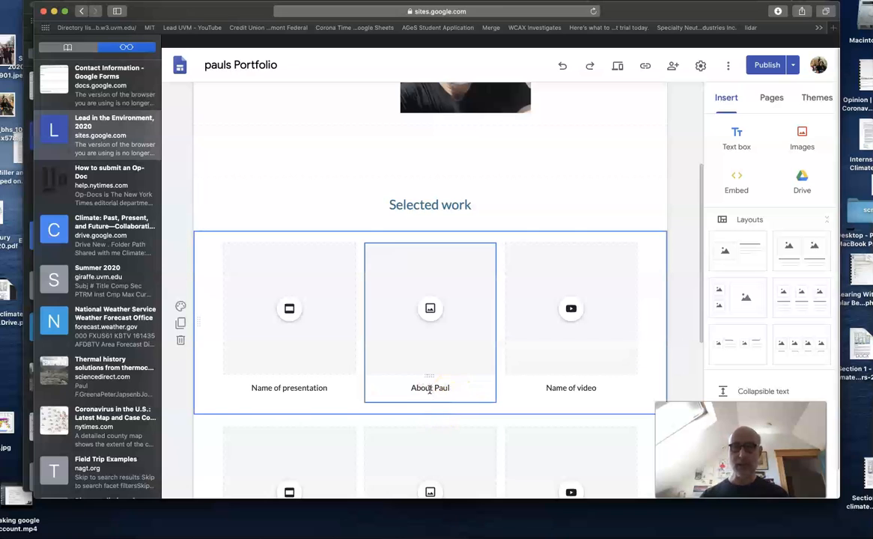
Step: Upload mask.jpeg from the computer into the middle image placeholder of the first Selected work row
click(430, 314)
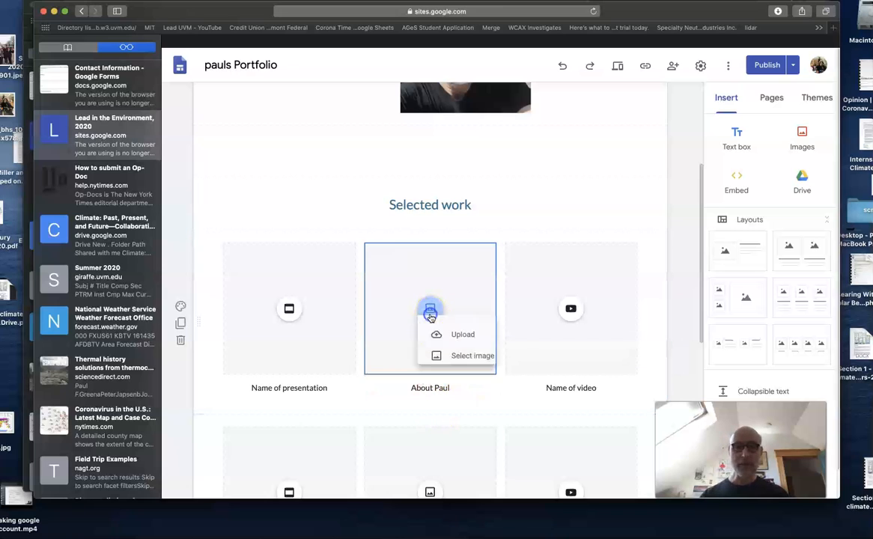
click(450, 344)
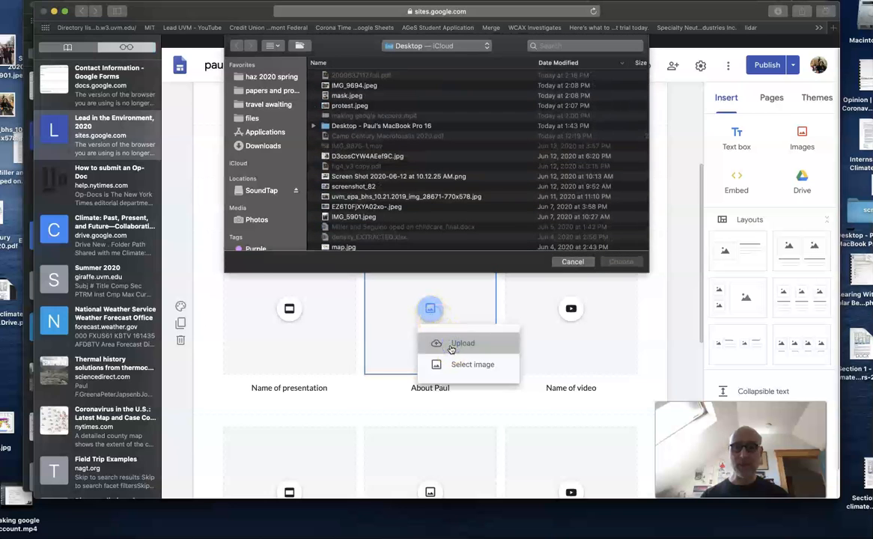
double_click(352, 96)
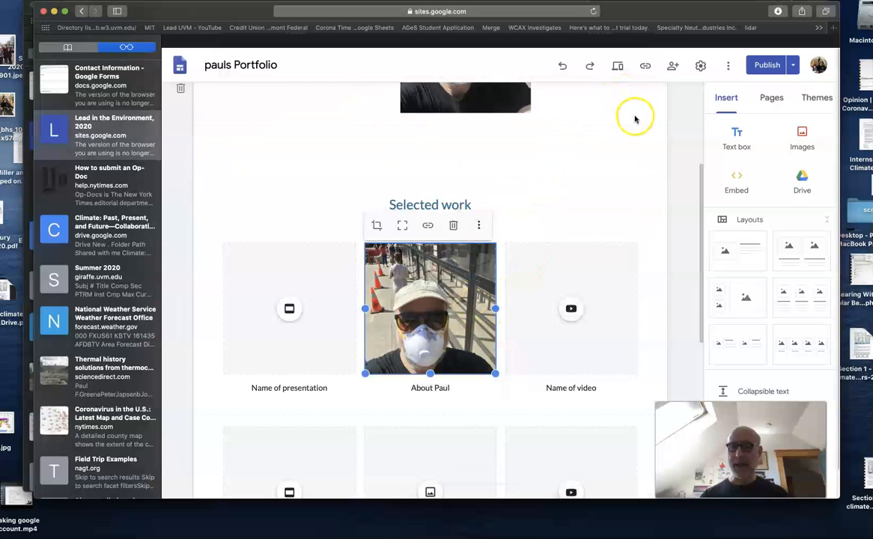
click(632, 202)
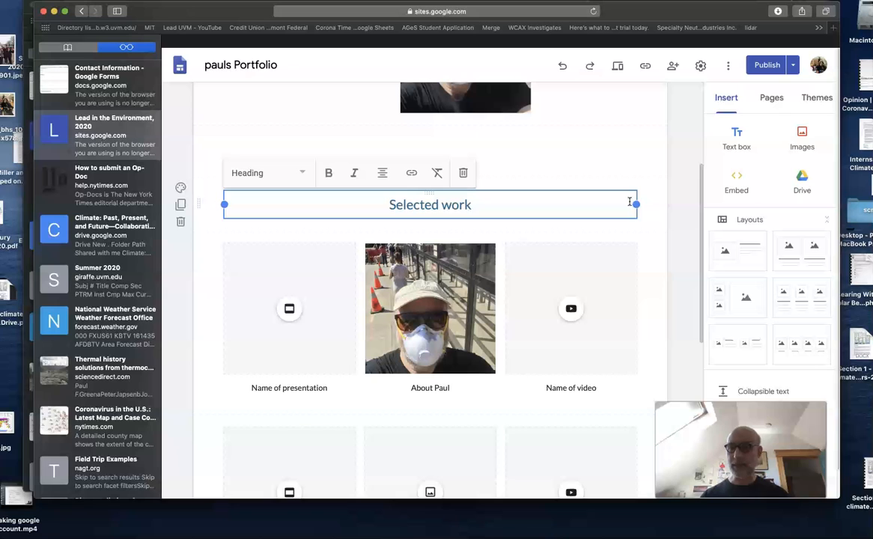
Step: Create a new page named "about" plus the owner's first name and open it for editing
click(773, 100)
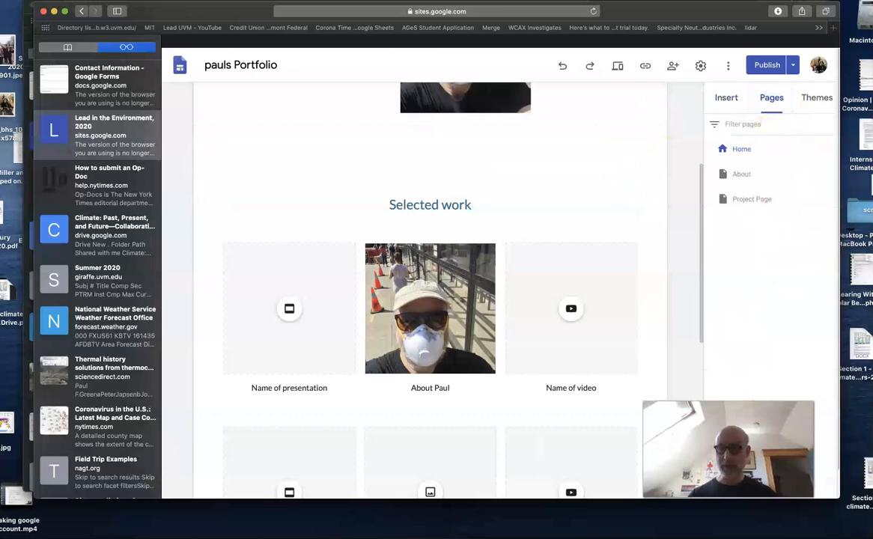
mouse_move(773, 466)
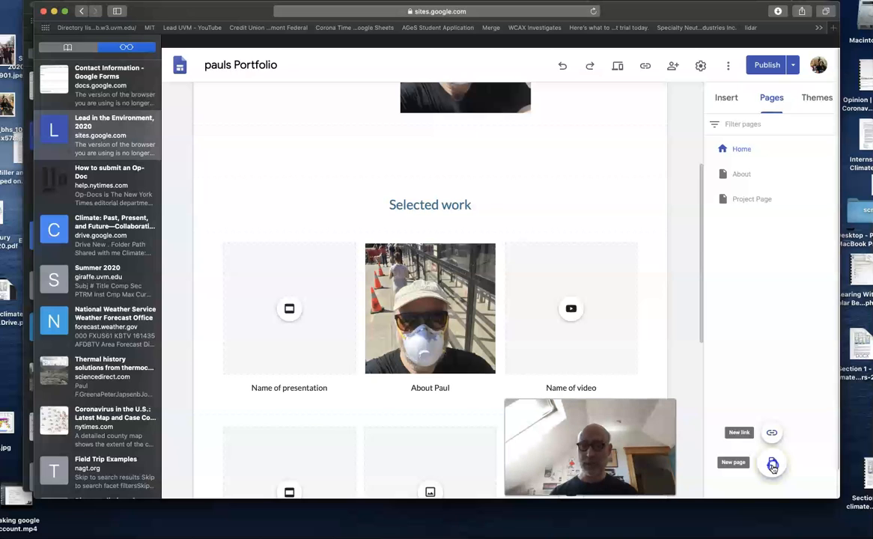
click(773, 466)
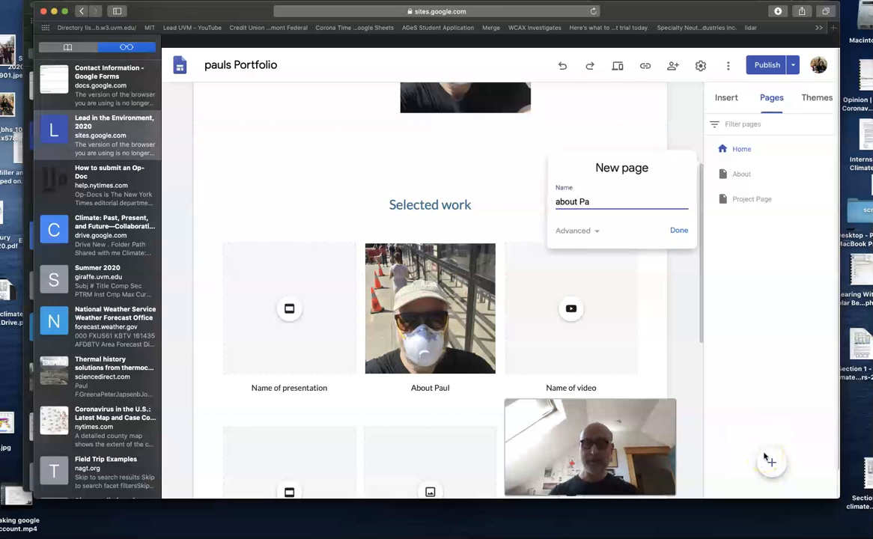
click(677, 231)
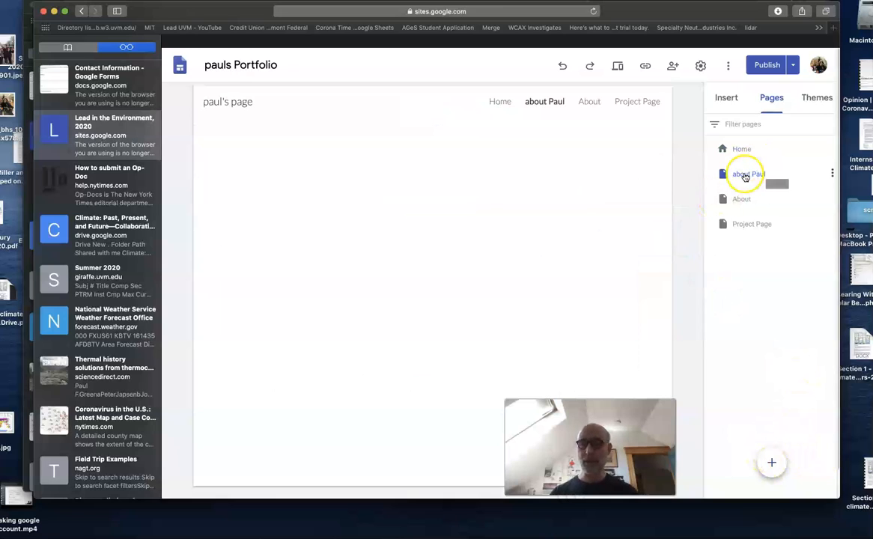
click(745, 175)
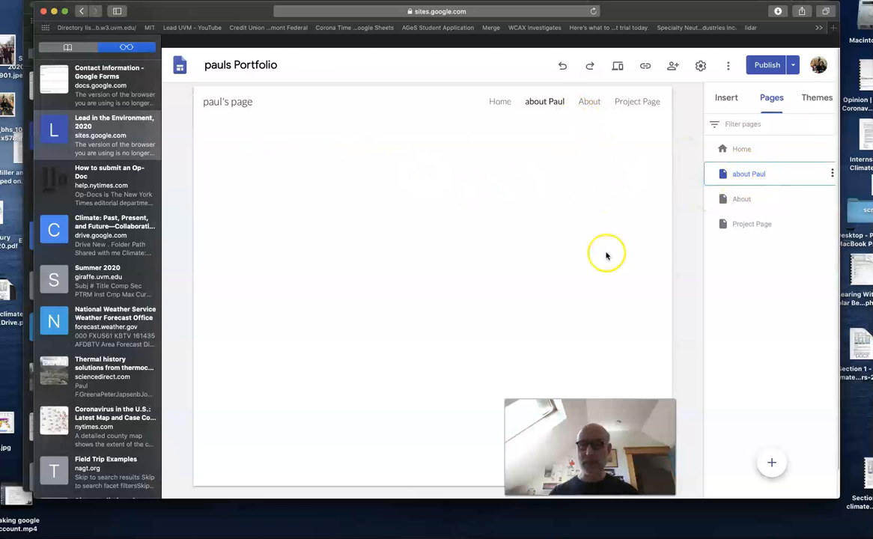
Step: Add a text box reading "this is all about me" to the new blank page
click(481, 232)
click(480, 229)
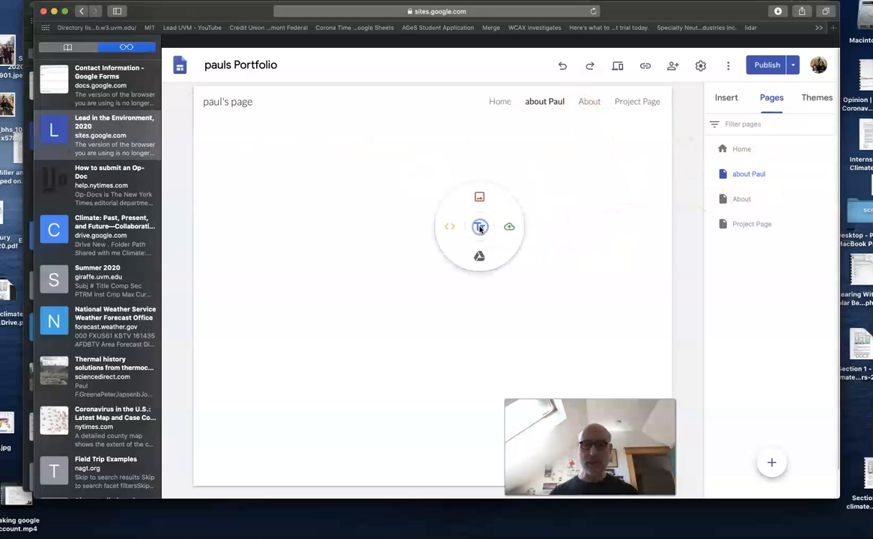
click(480, 228)
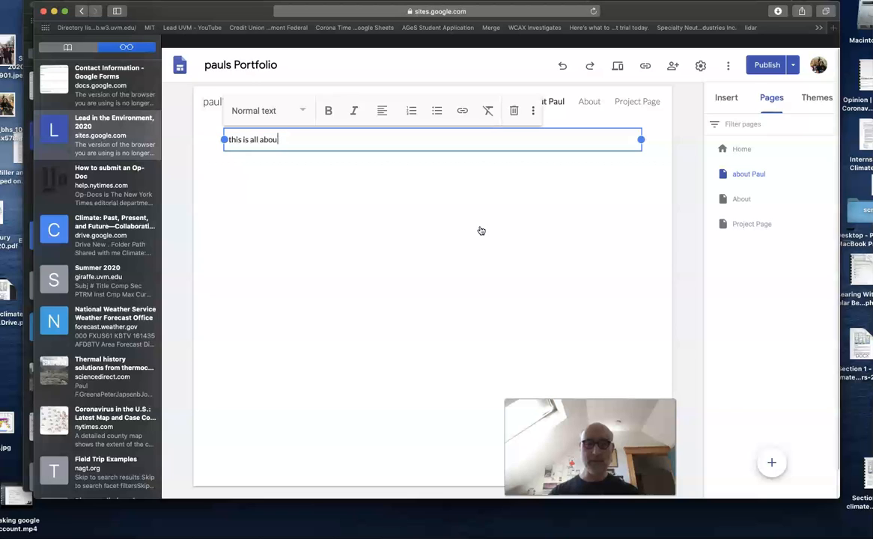
key(Return)
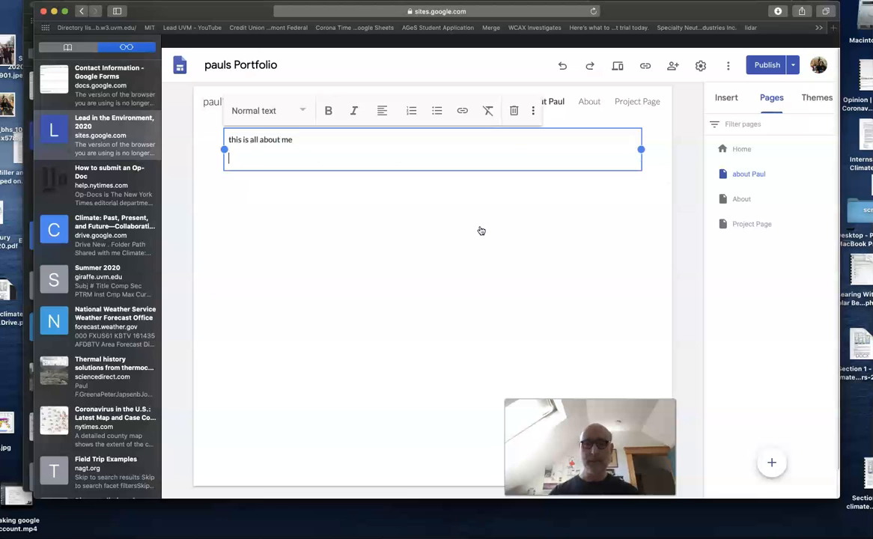
click(567, 243)
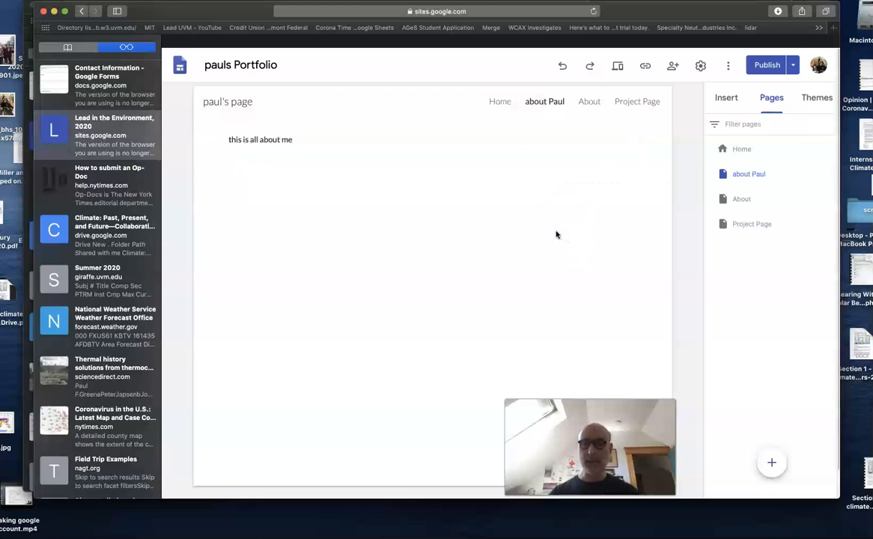
double_click(465, 264)
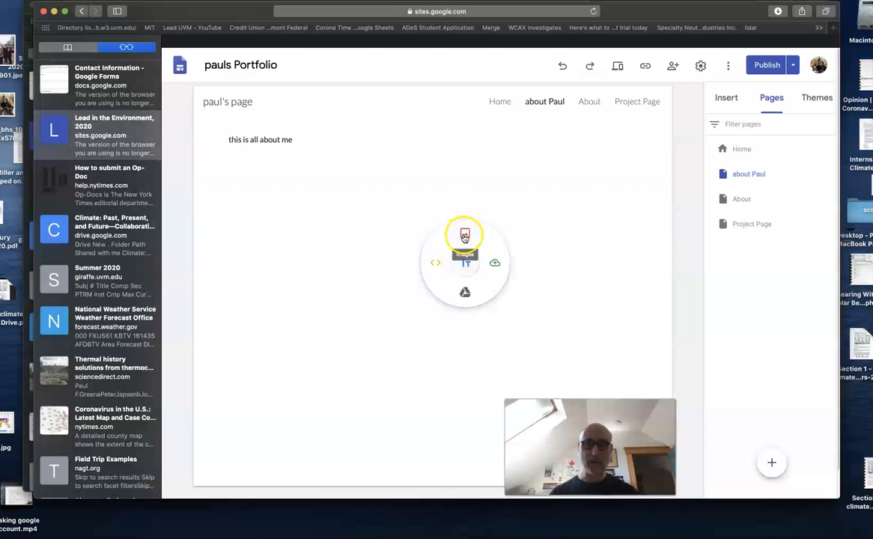
click(463, 236)
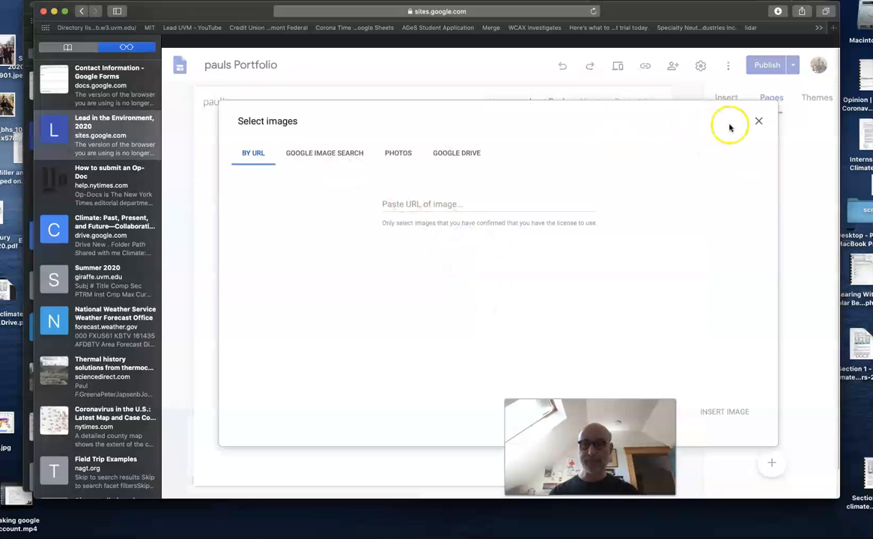
click(759, 123)
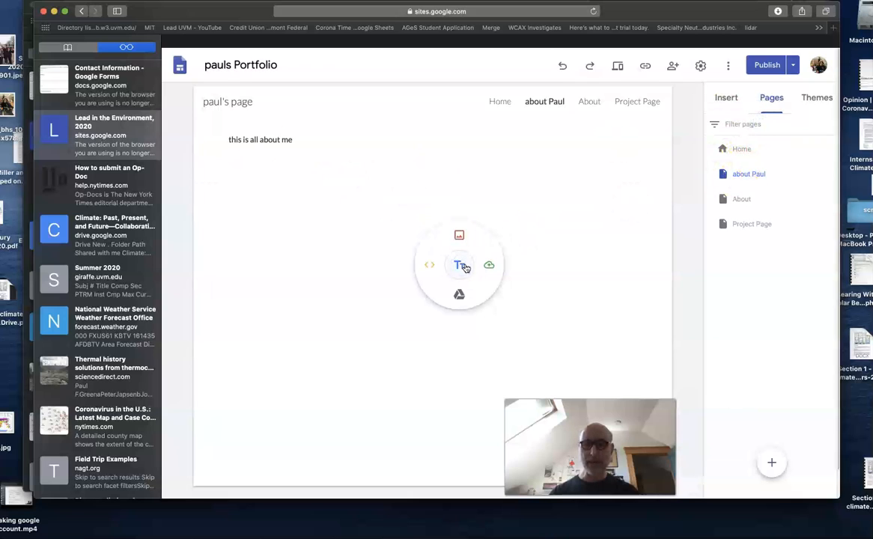
Step: Start inserting an image on the page and check My Drive and Photos for available pictures
click(460, 238)
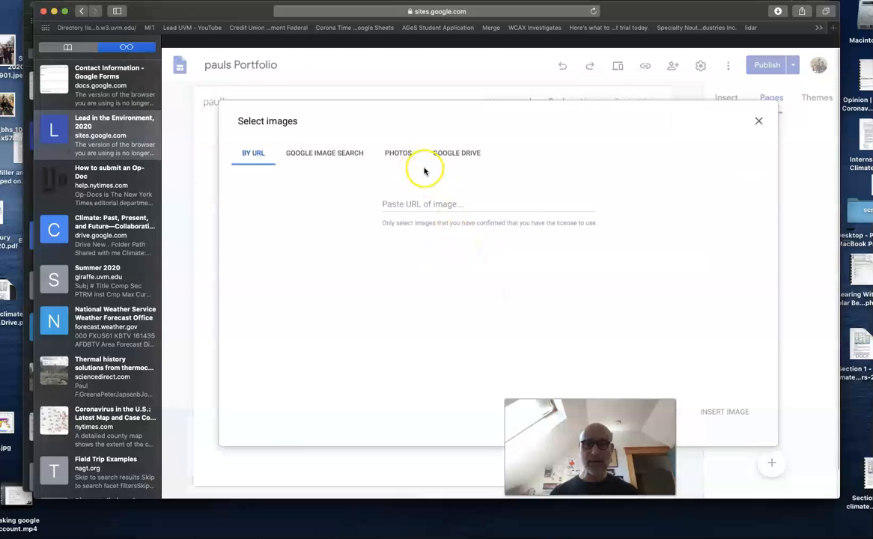
click(454, 157)
click(282, 188)
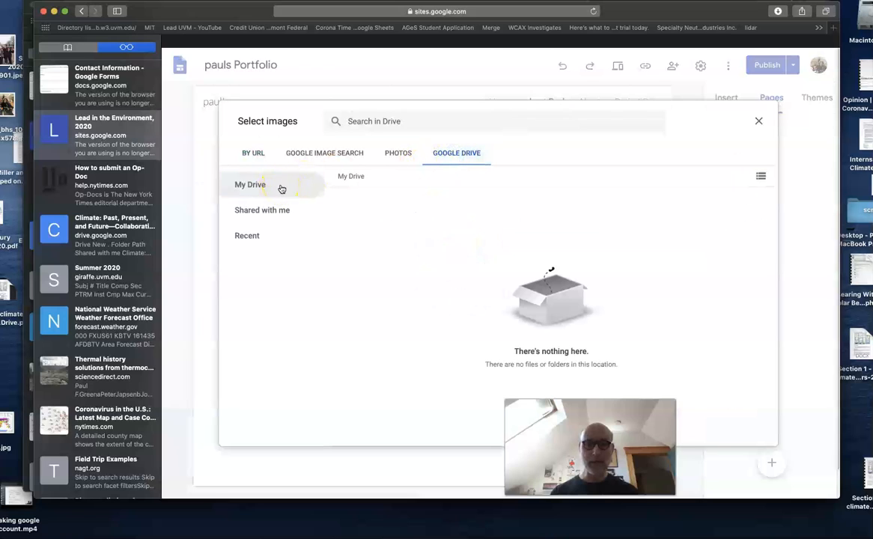
click(399, 156)
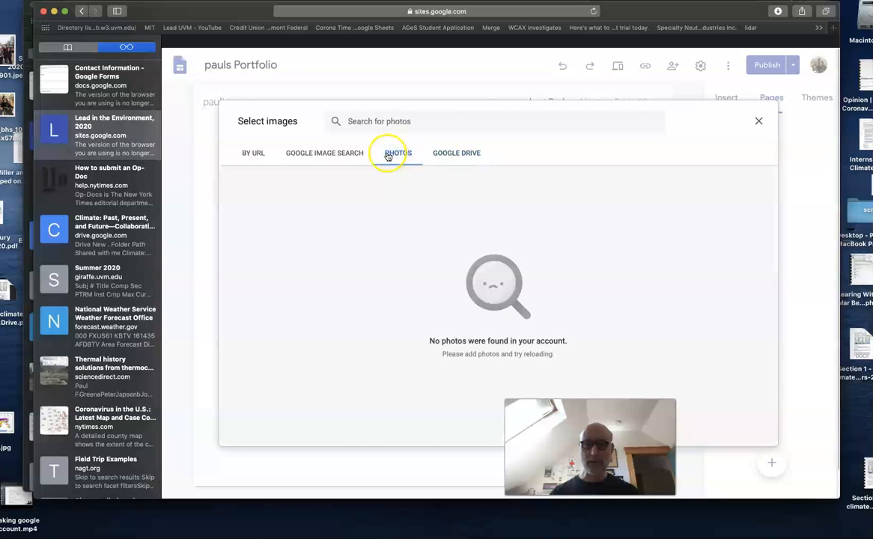
Step: Search Google Images for the owner's full name and browse the pictures offered
click(350, 157)
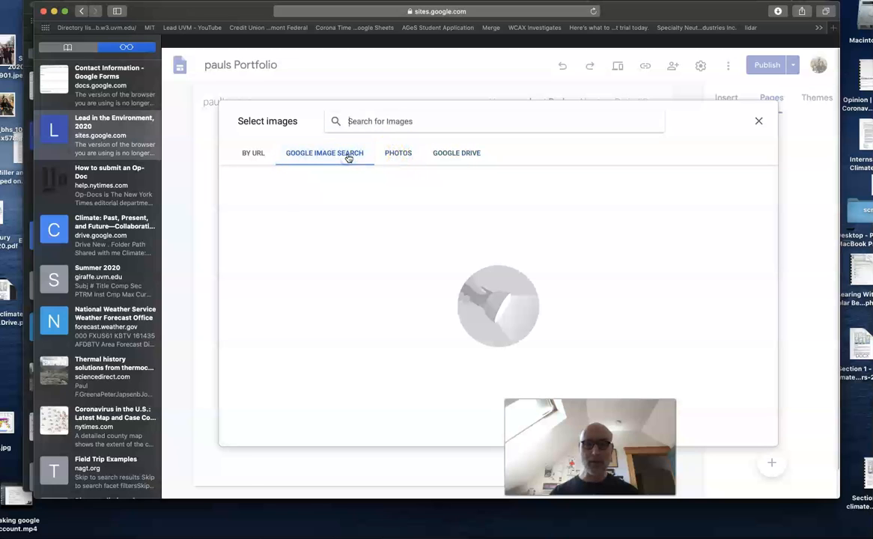
click(360, 152)
text(paul bierman)
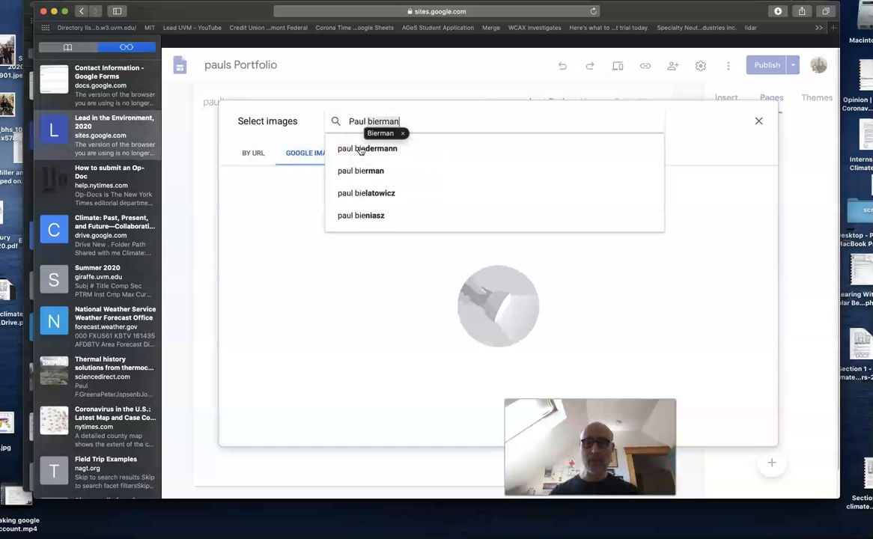
click(334, 148)
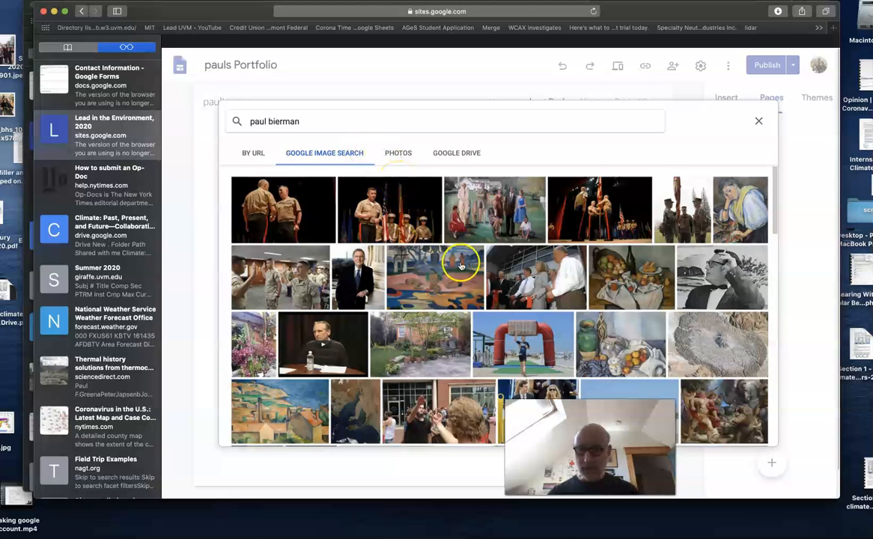
scroll(460, 264, down, 6)
scroll(463, 271, down, 3)
scroll(494, 300, up, 12)
Step: Try to narrow the image search by adding "UVM" to the owner's full name
click(327, 121)
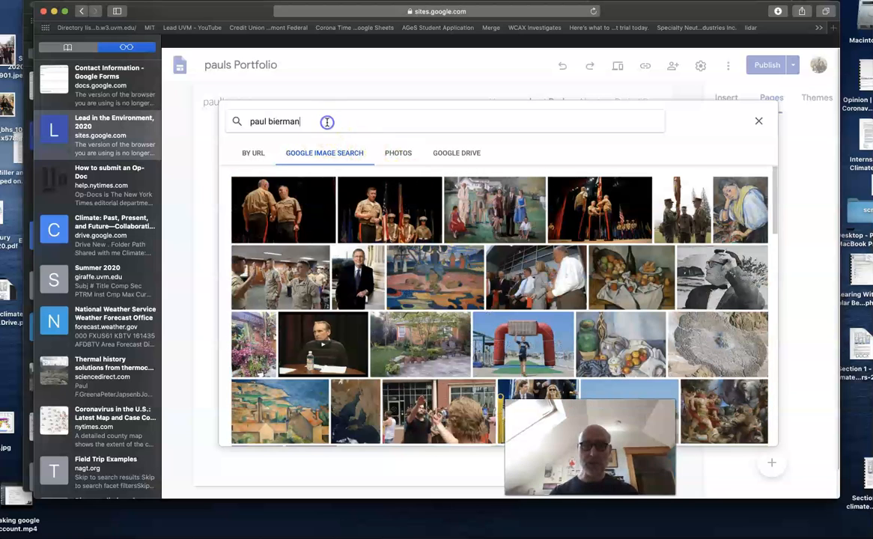
text(U)
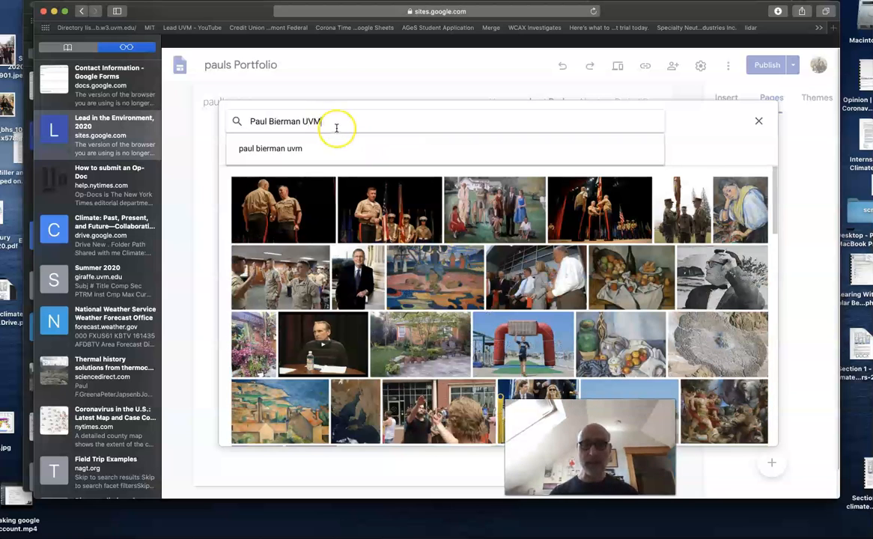
text(VM)
key(Return)
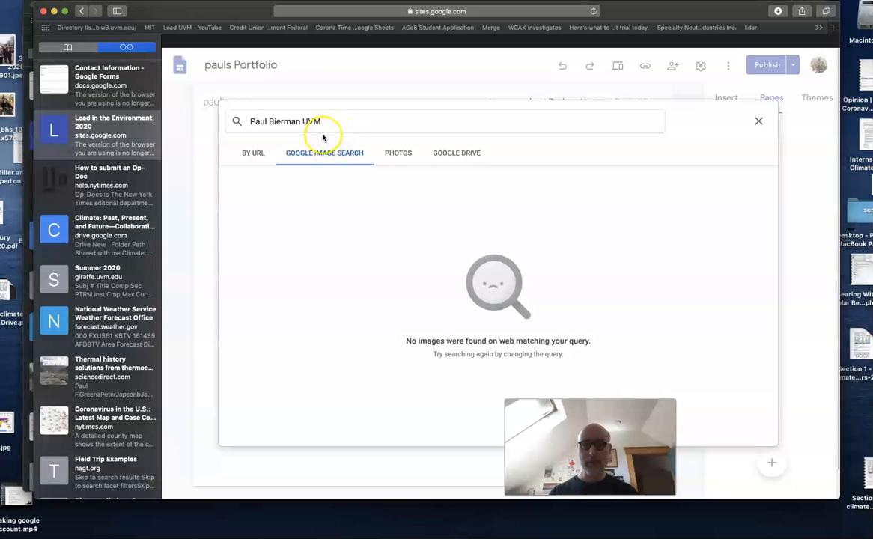
click(320, 122)
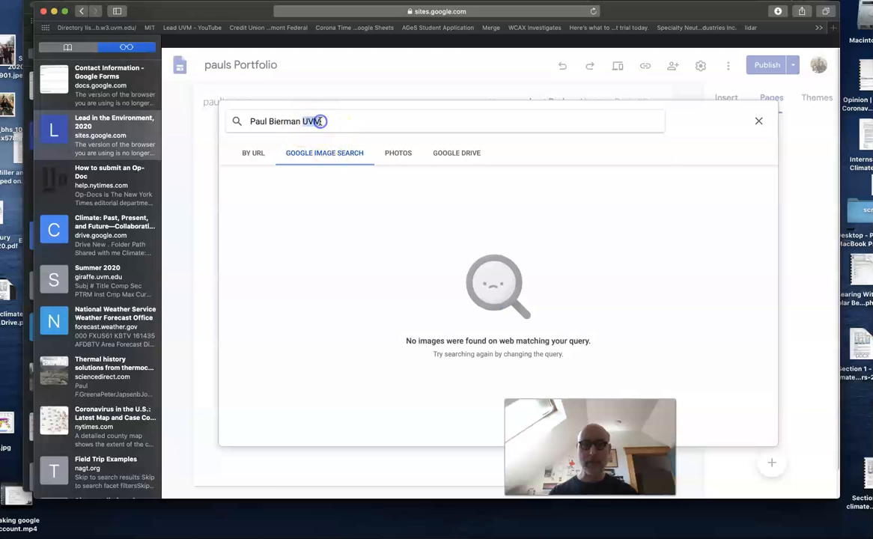
key(BackSpace)
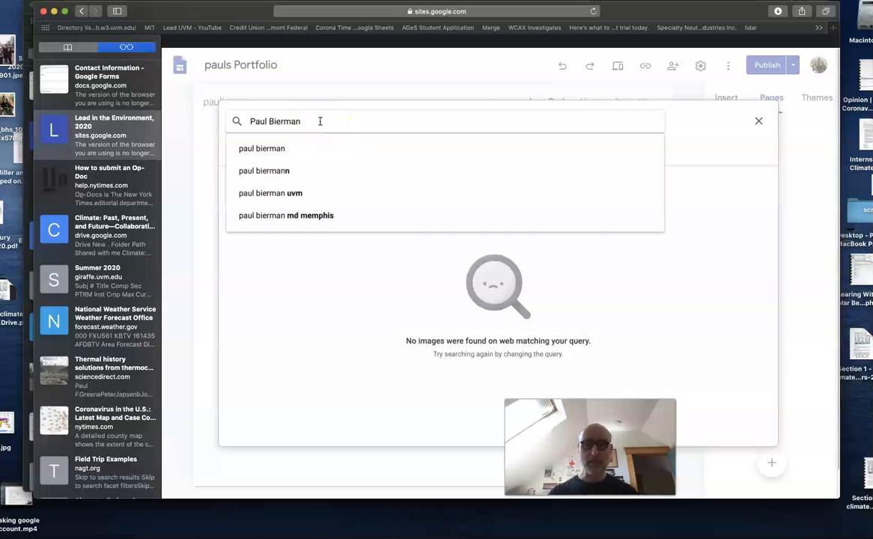
click(264, 192)
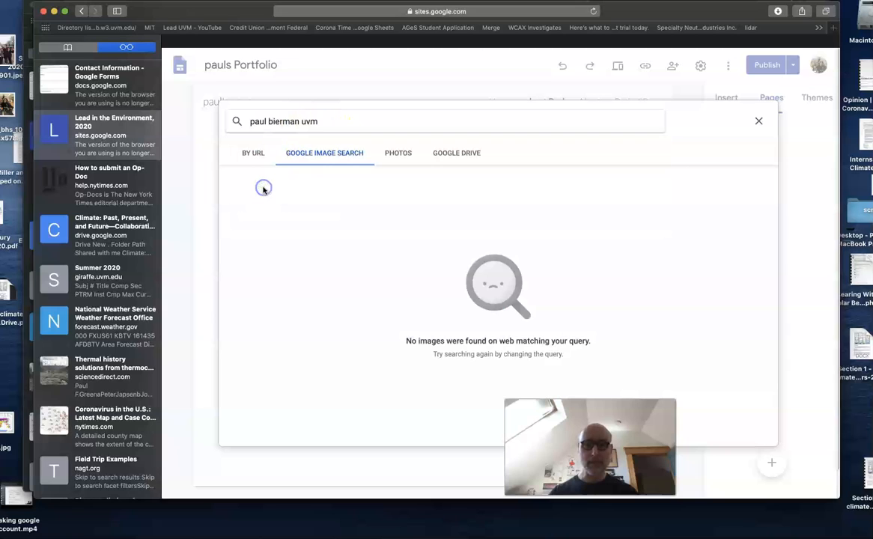
Step: Search again for only the owner's full name and insert the picture of the runner under the red inflatable arch
click(318, 120)
key(BackSpace)
key(BackSpace)
key(BackSpace)
key(BackSpace)
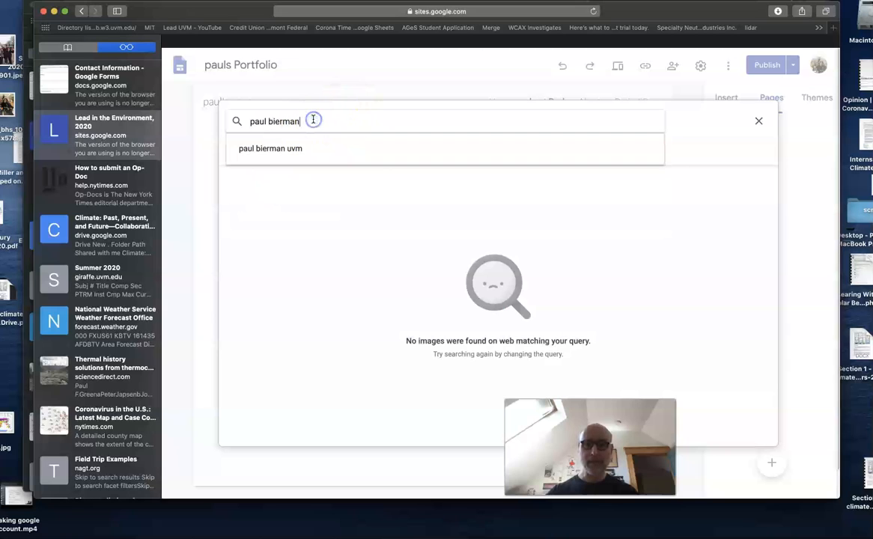
key(Return)
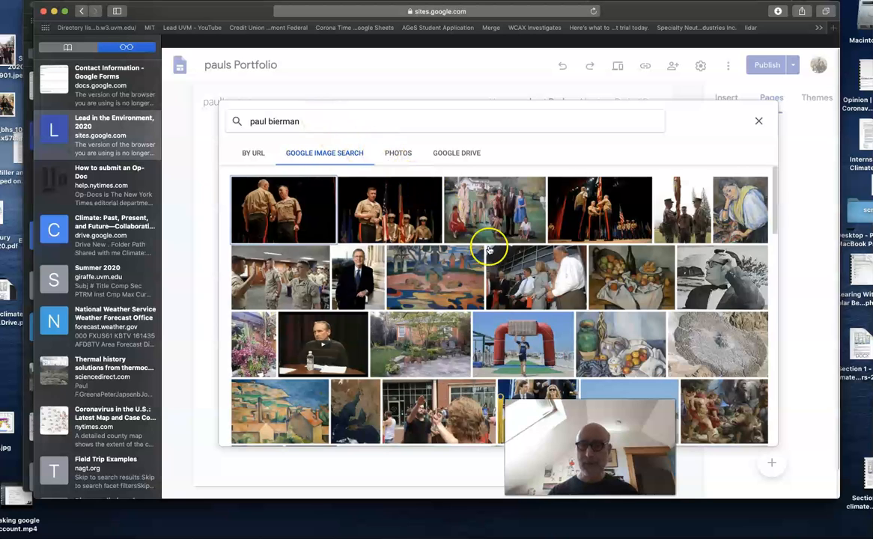
scroll(488, 251, down, 3)
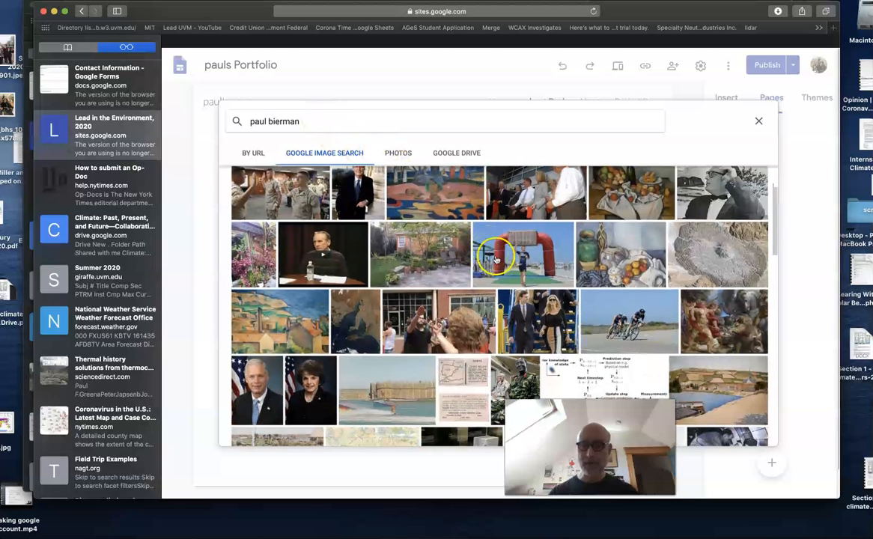
click(528, 261)
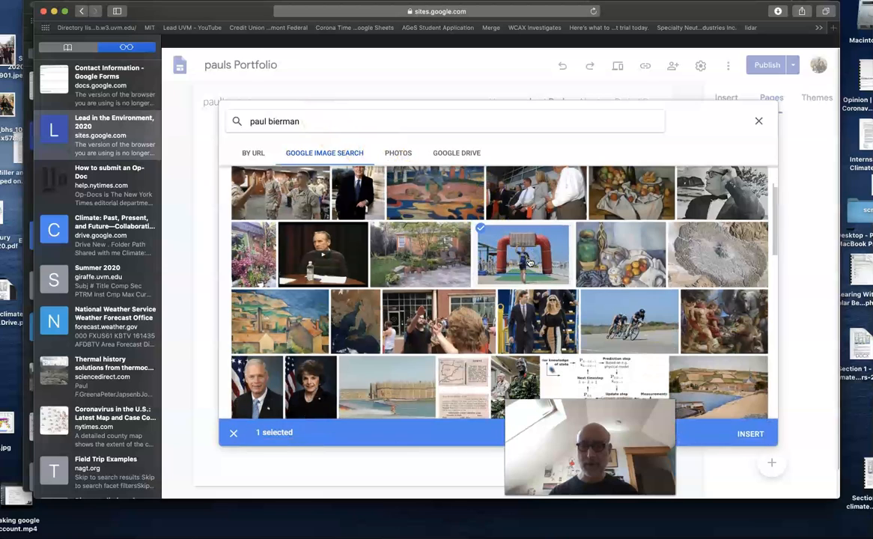
click(753, 434)
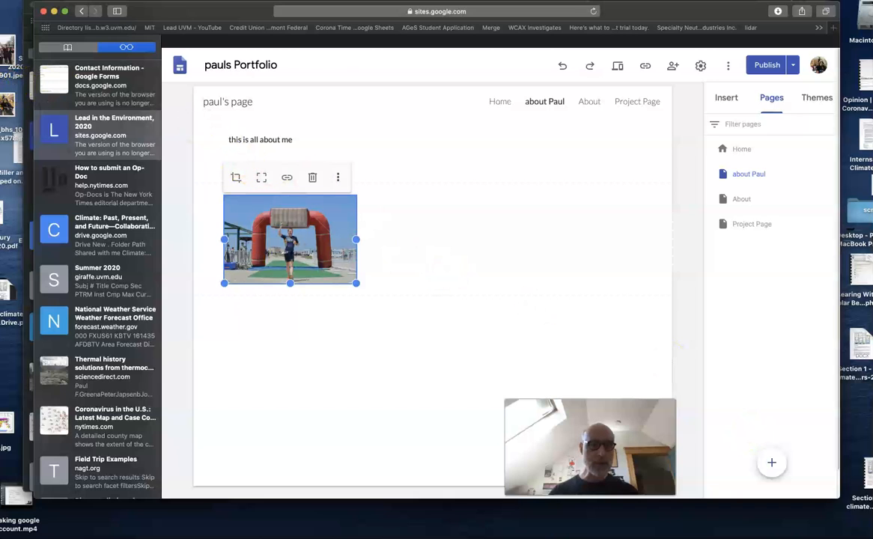
Step: Preview IMG_9694.jpeg from the desktop and place it on the page beside the runner picture
key(space)
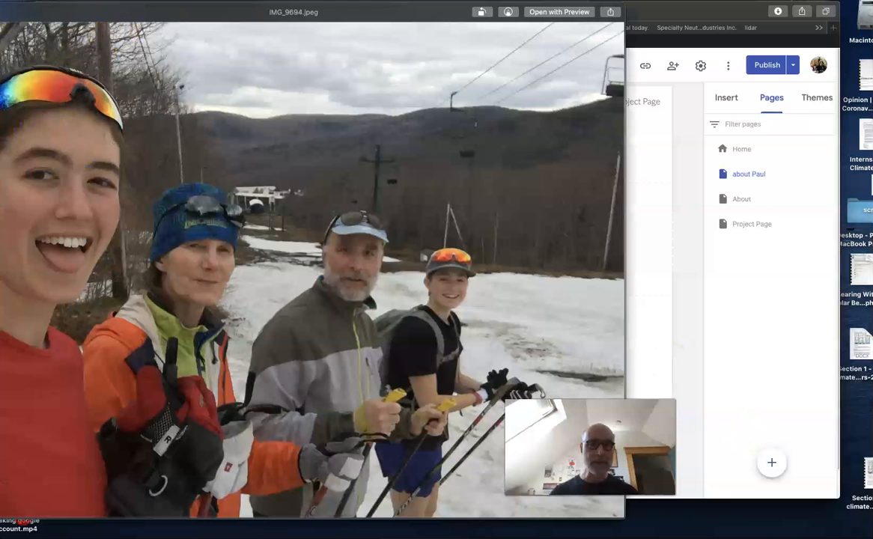
key(space)
drag(6, 52, 476, 232)
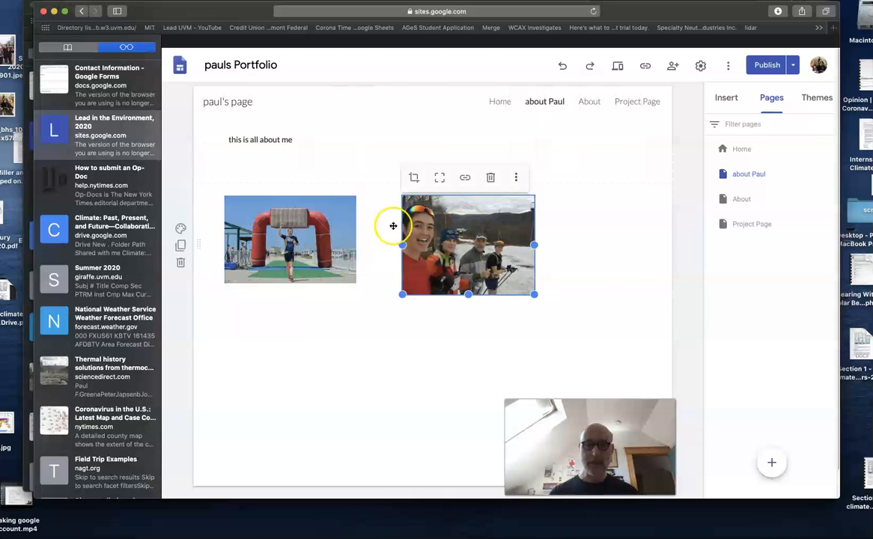
Step: Delete the runner picture from the owner's about page and enlarge the skiing group photo to about twice its width
click(332, 239)
key(BackSpace)
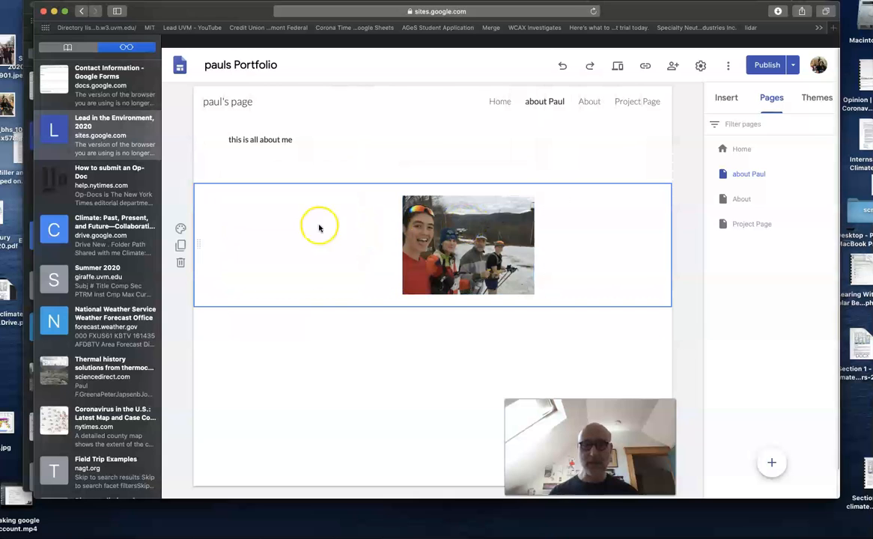
click(445, 242)
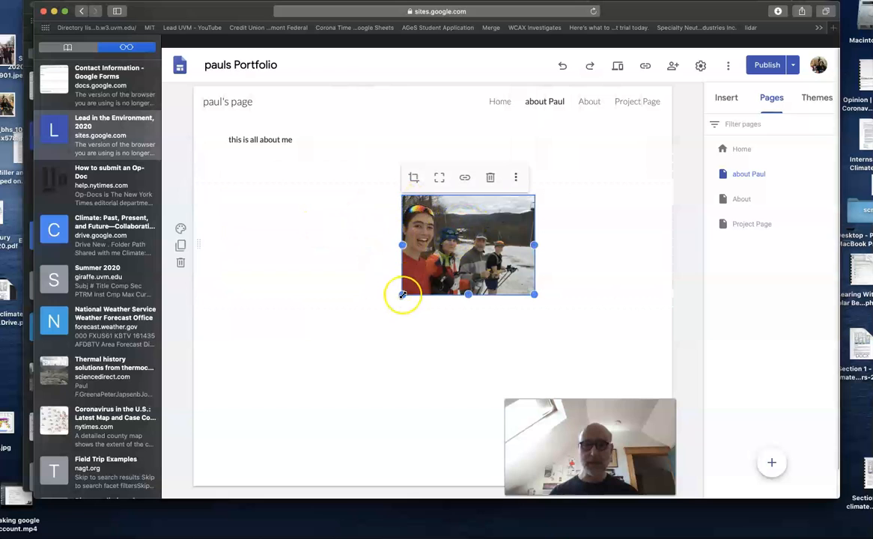
drag(402, 294, 242, 388)
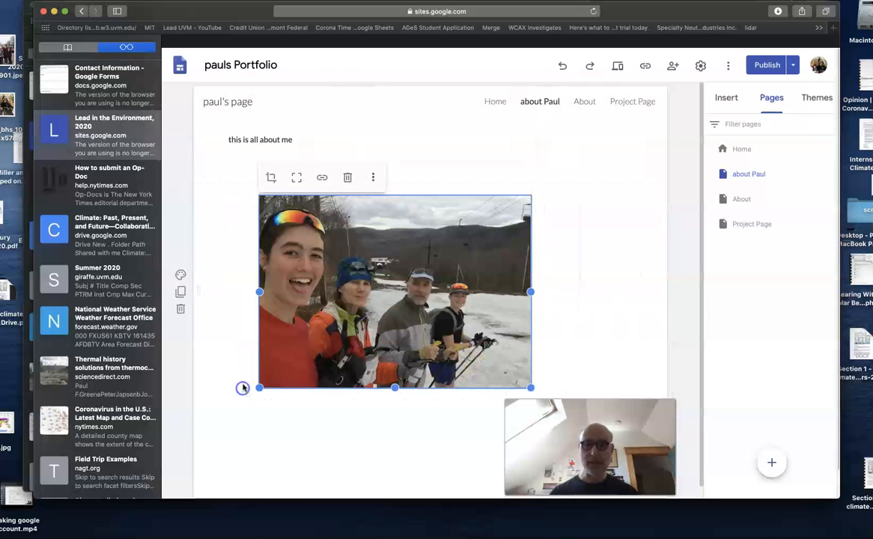
Step: Preview the owner's about page in the large-screen and phone layouts, then return to editing
click(617, 67)
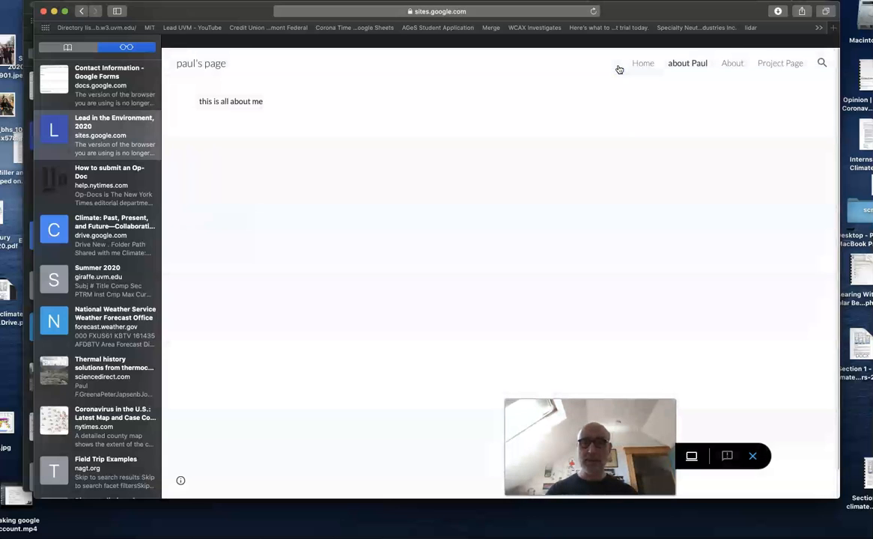
click(594, 149)
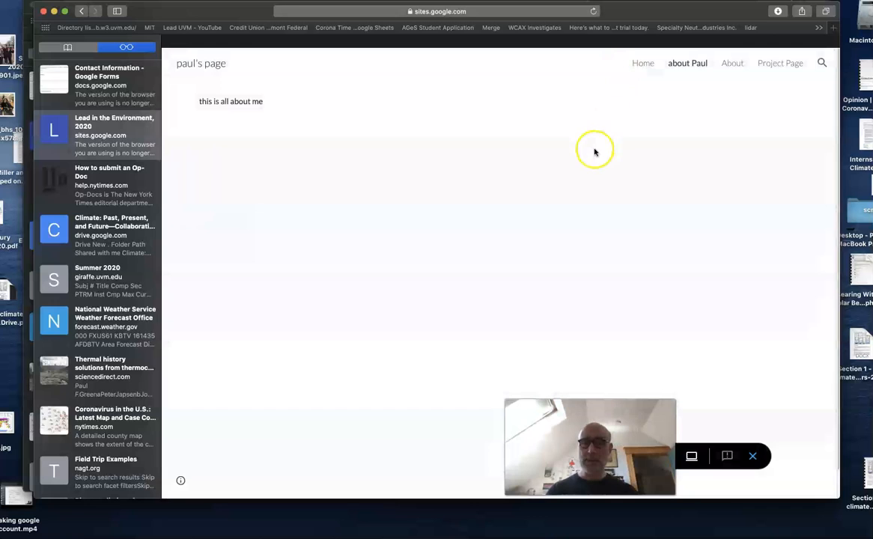
scroll(595, 152, down, 1)
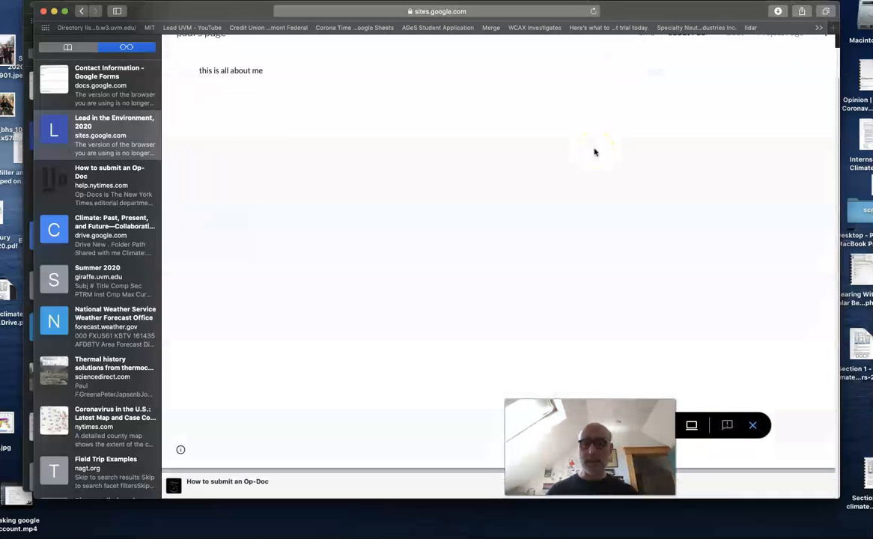
scroll(595, 152, up, 1)
click(686, 65)
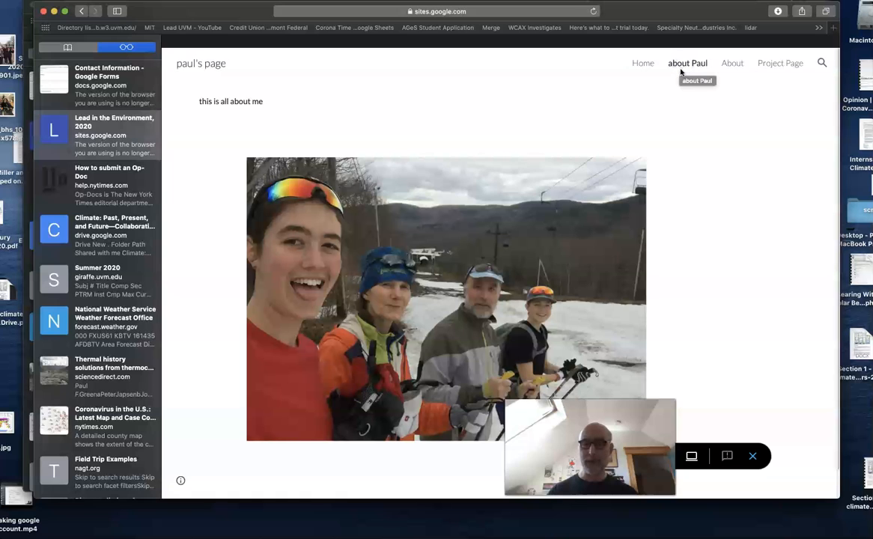
click(754, 459)
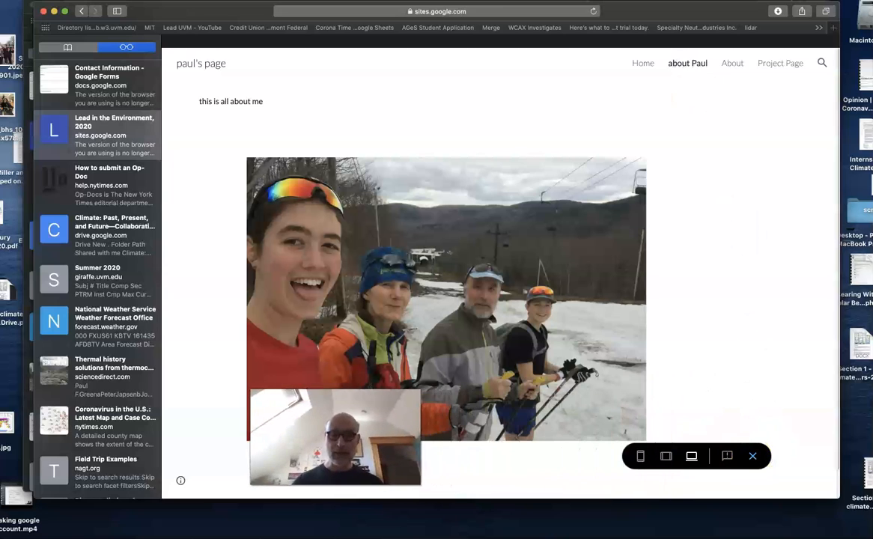
click(641, 457)
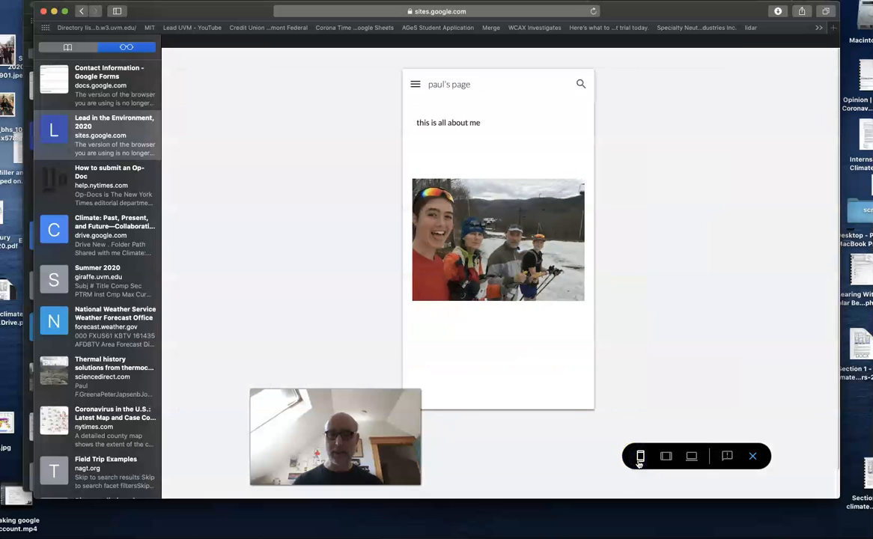
click(692, 456)
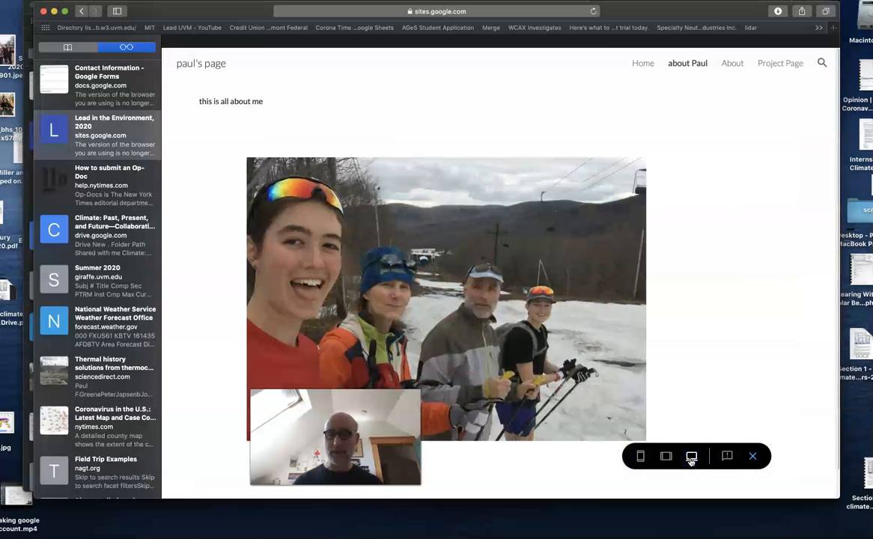
click(753, 456)
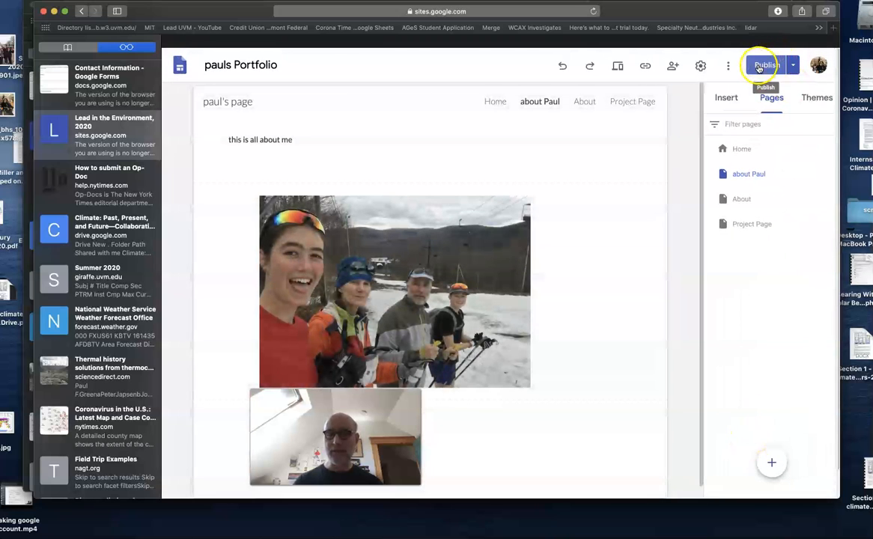
Step: Review and publish the updated Home page together with the newly added about page
click(764, 65)
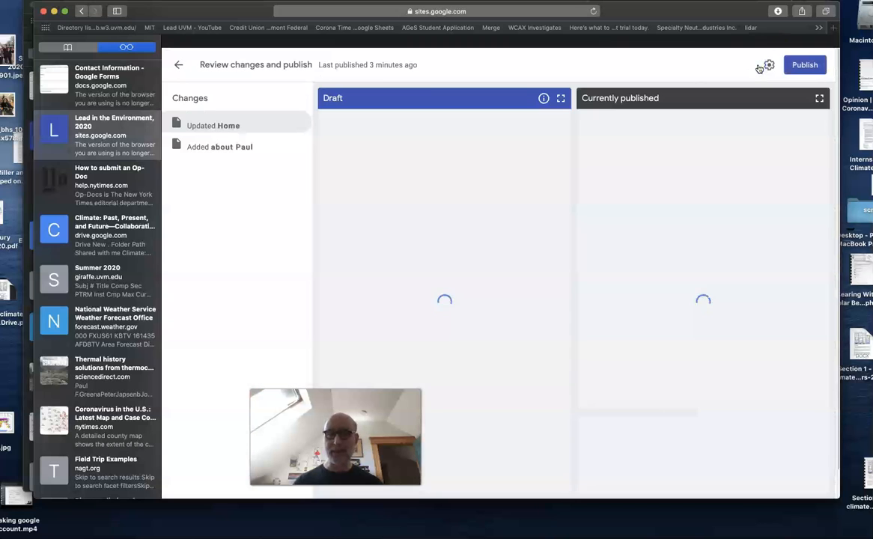
click(809, 66)
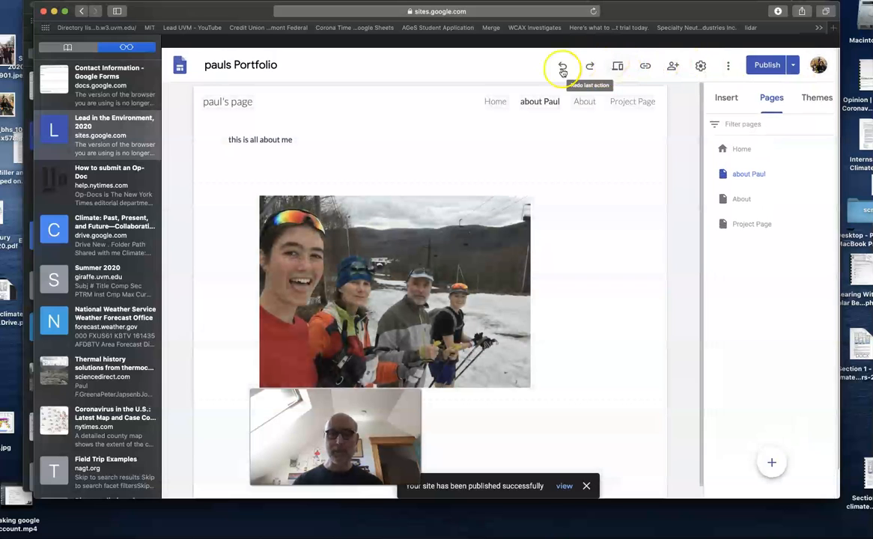
Step: On the Home page, link the caption under the masked selfie in Selected work to the owner's about page, and republish the site
click(491, 103)
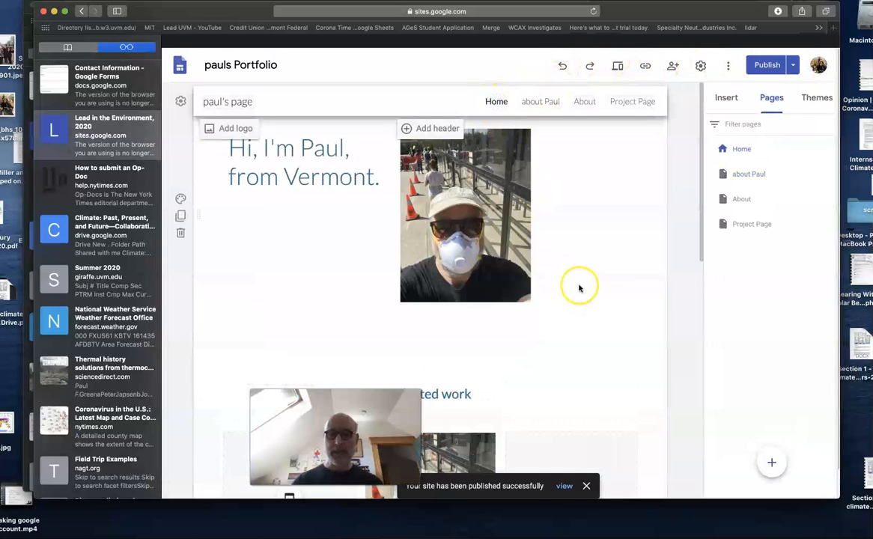
scroll(579, 288, down, 5)
scroll(579, 289, down, 1)
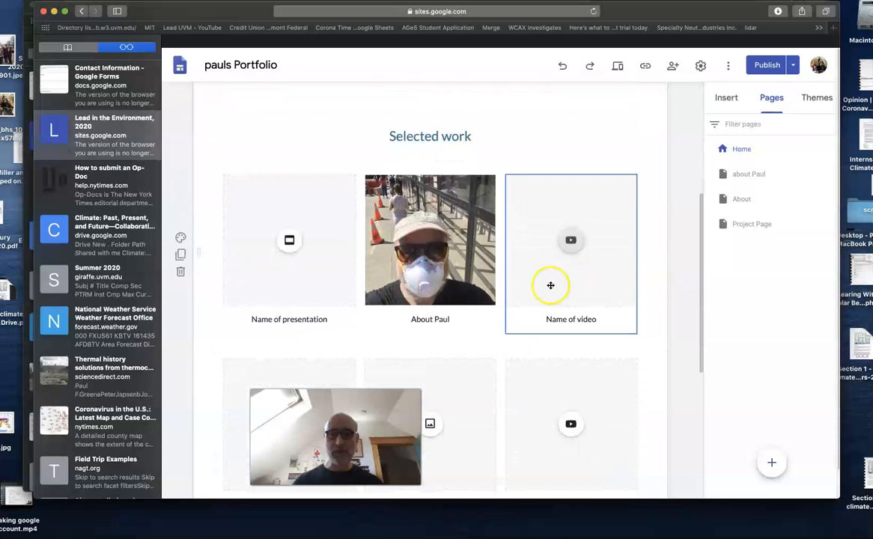
click(432, 322)
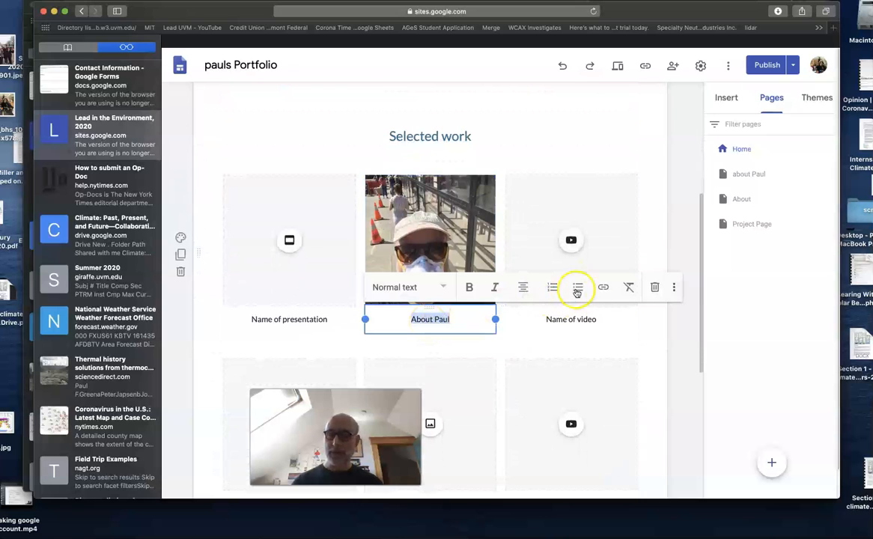
click(603, 290)
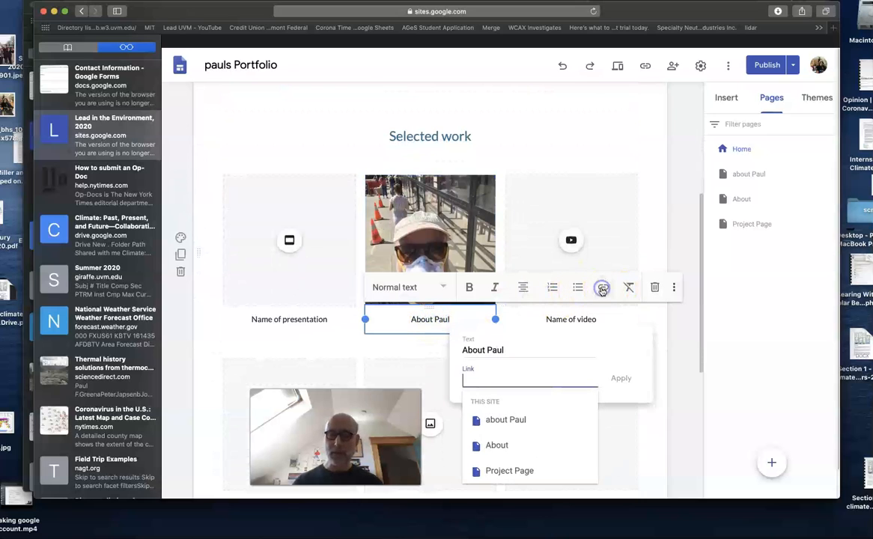
click(516, 425)
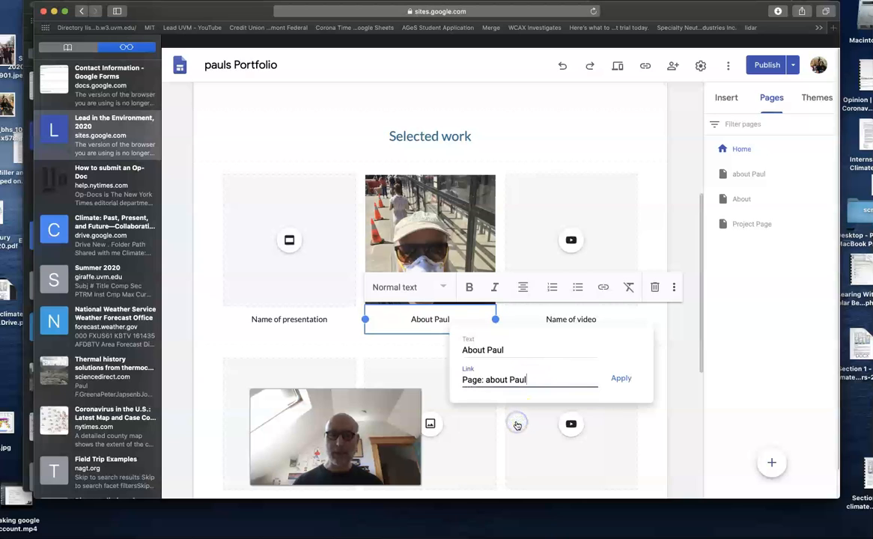
click(619, 380)
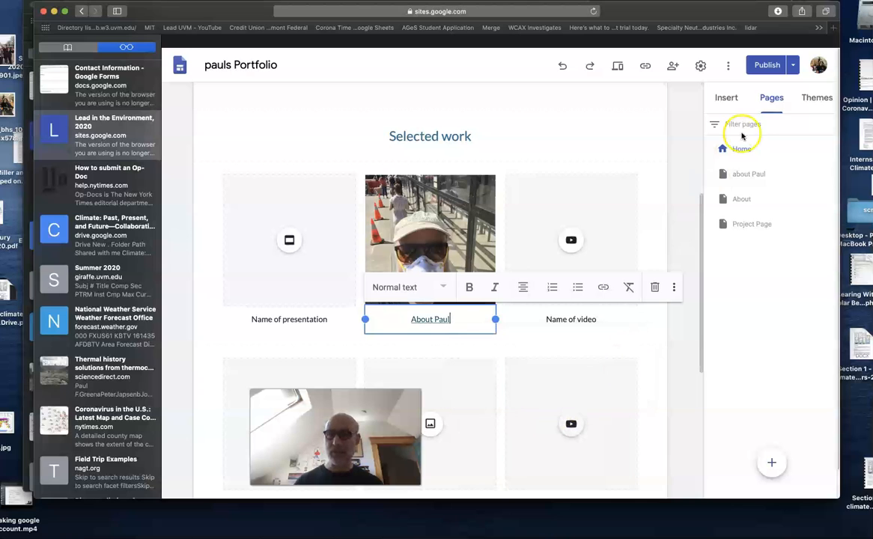
click(767, 66)
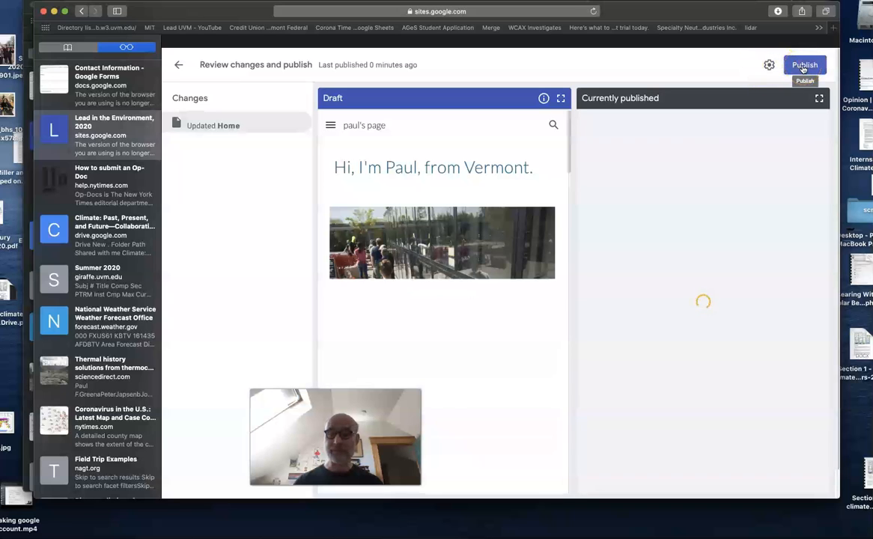
click(804, 66)
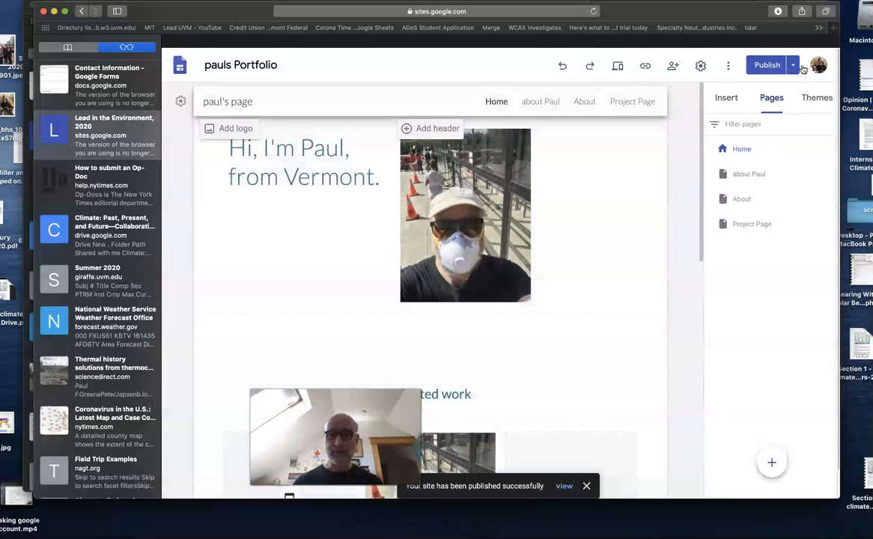
Step: Preview the Home page and test the caption link under the masked selfie in Selected work
click(618, 66)
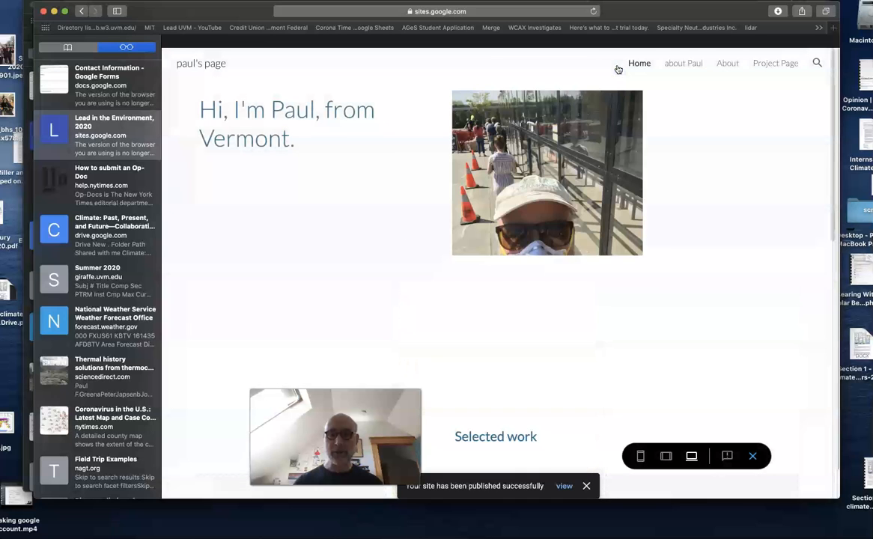
scroll(706, 197, down, 3)
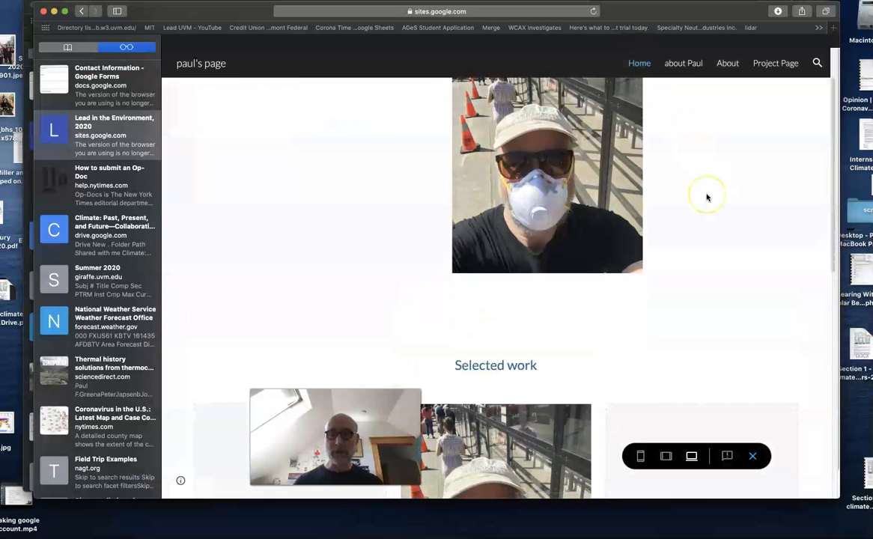
scroll(707, 197, down, 5)
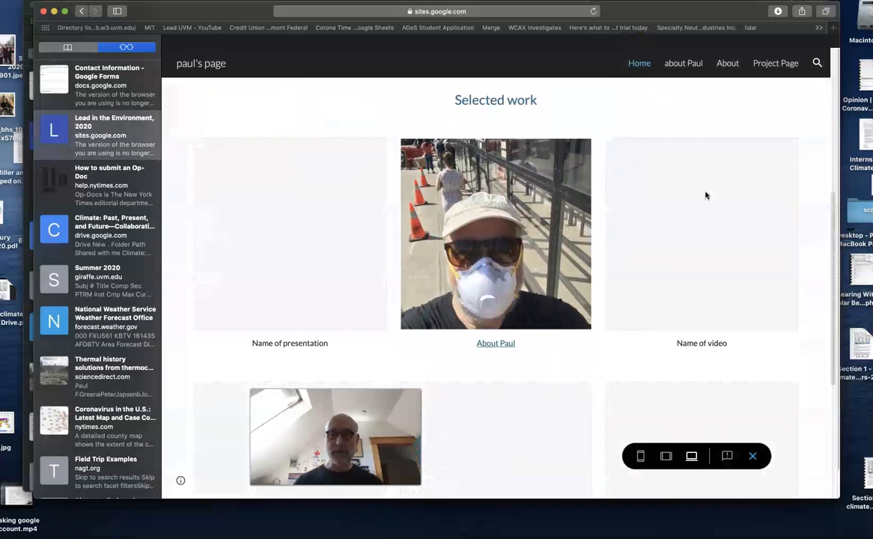
click(502, 344)
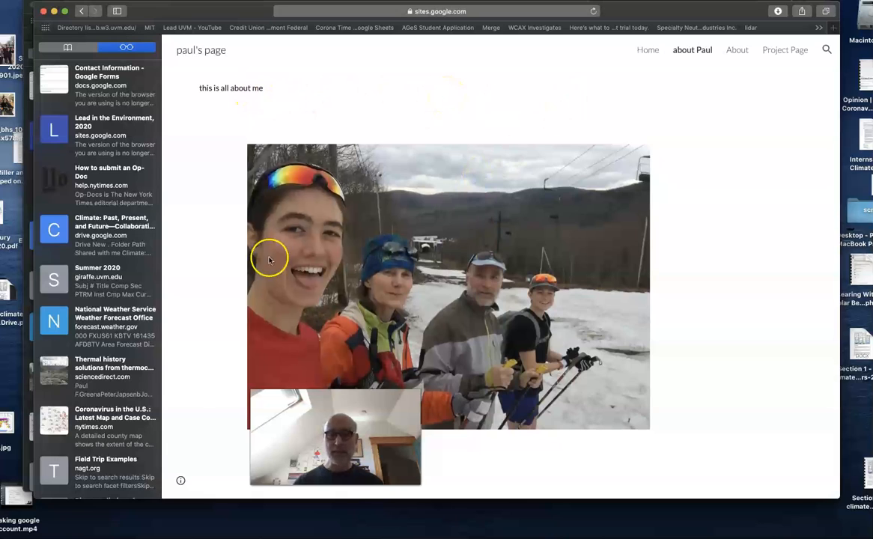
Step: Go from the viewed page to the Google Sites home, reopen the portfolio site for editing and show its list of pages
mouse_move(181, 484)
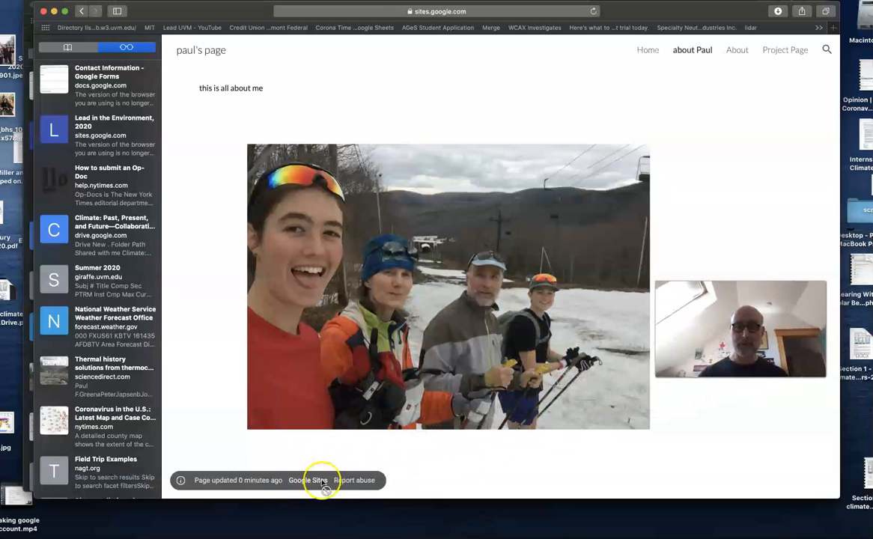
click(322, 482)
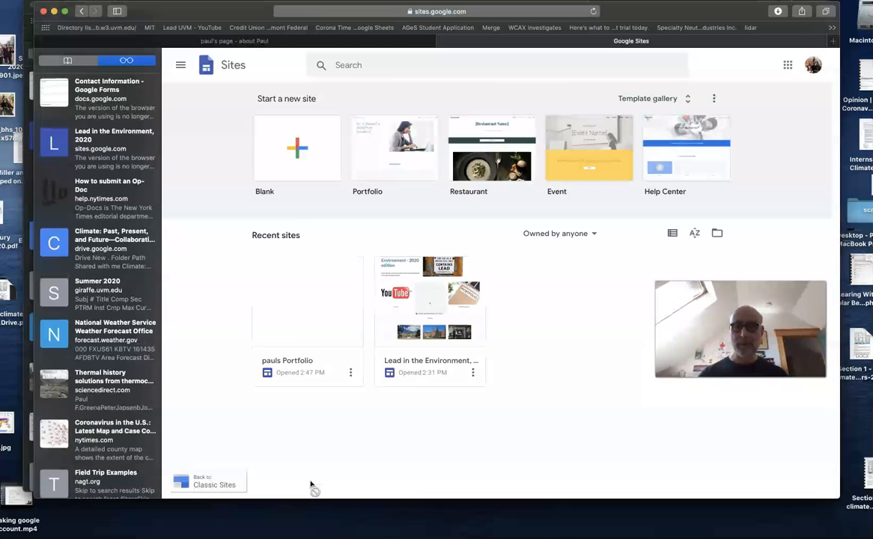
click(315, 312)
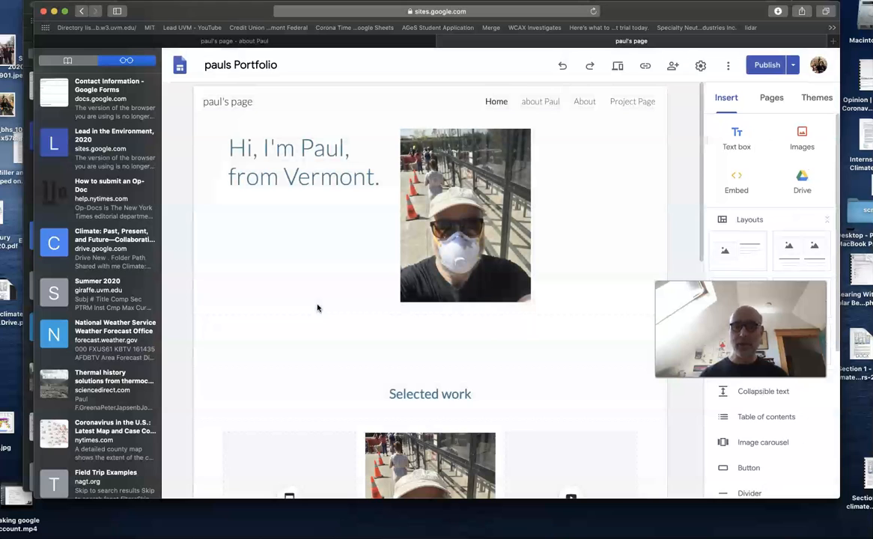
scroll(317, 307, down, 5)
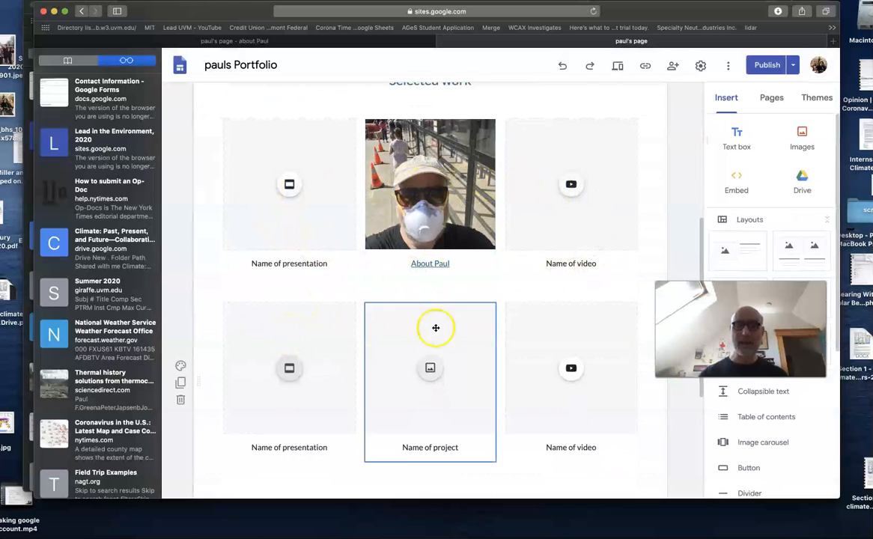
click(771, 98)
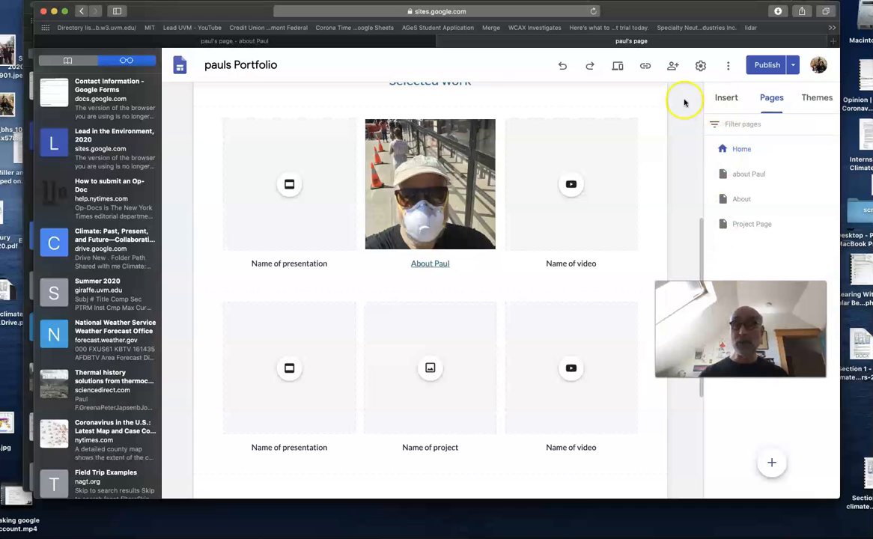
scroll(597, 155, up, 5)
scroll(597, 158, up, 2)
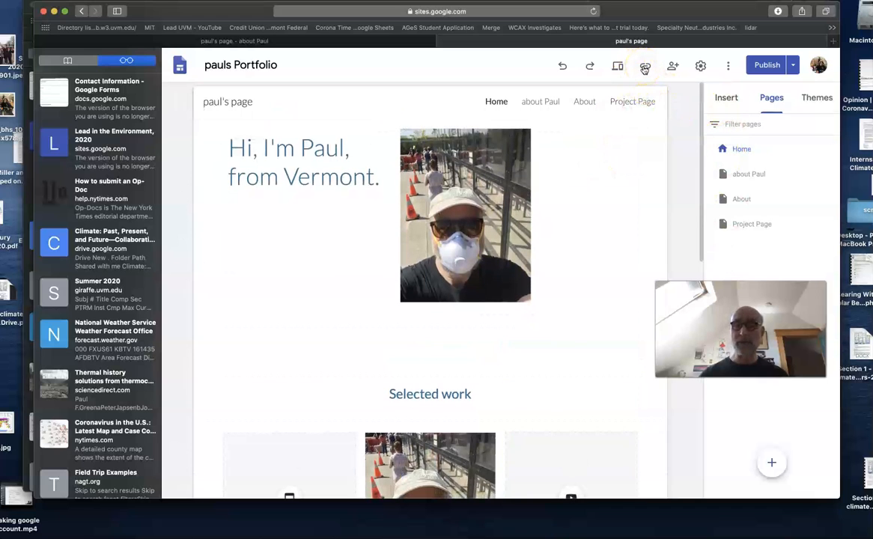
Step: Show the published site link and copy it
click(645, 68)
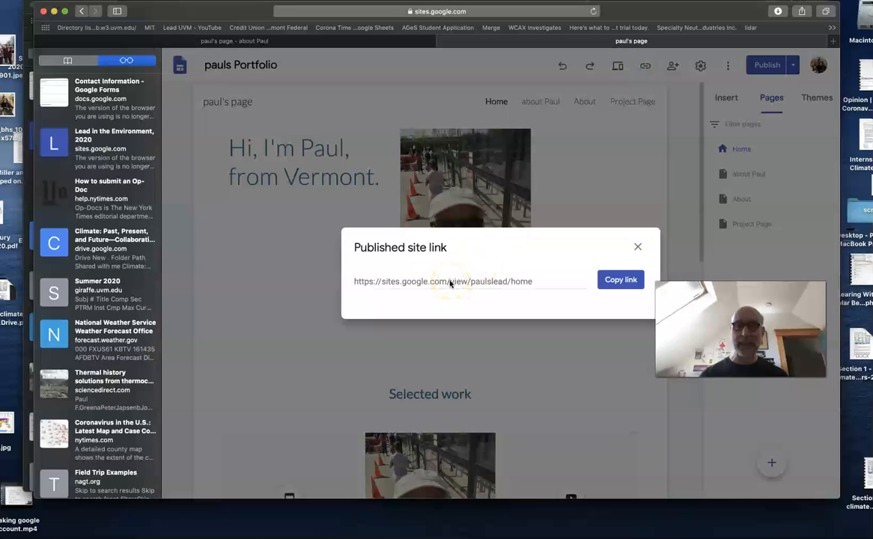
click(449, 282)
click(613, 280)
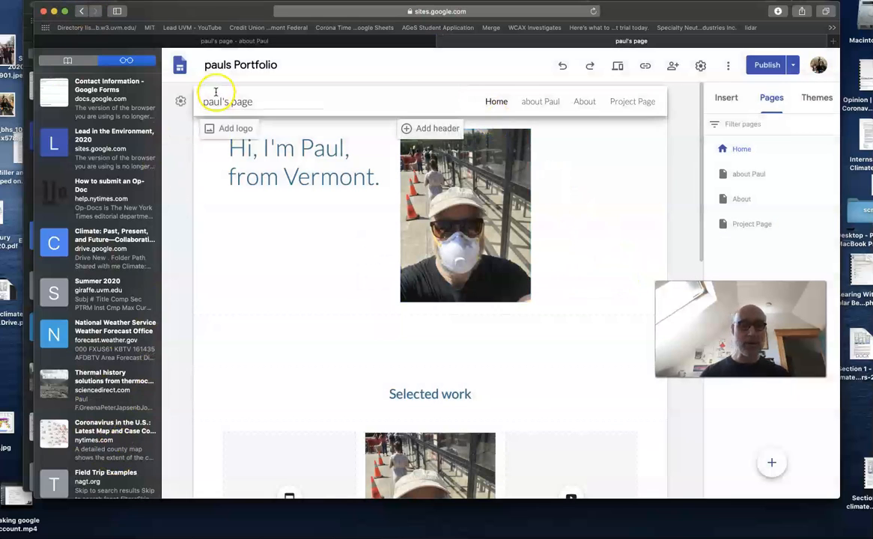
Step: Open the copied site link in a new browser window
click(189, 13)
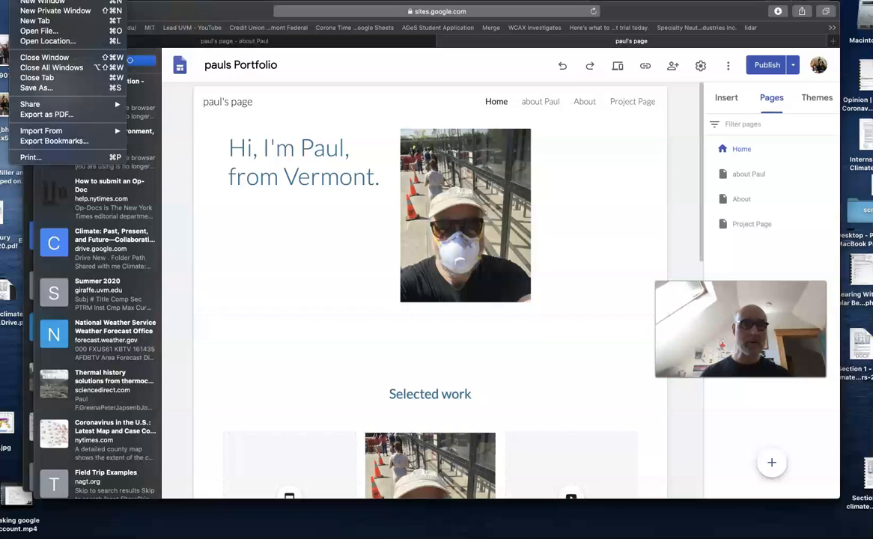
key(super+n)
key(super+v)
key(Return)
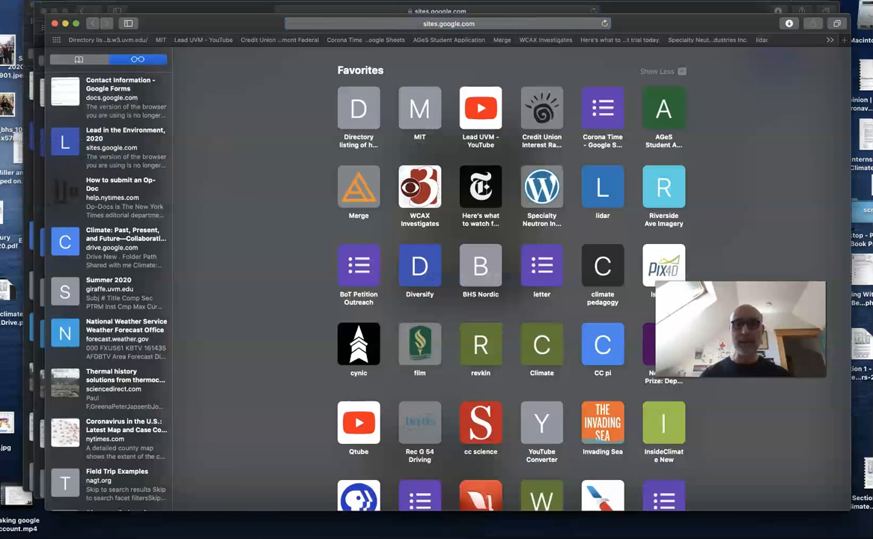